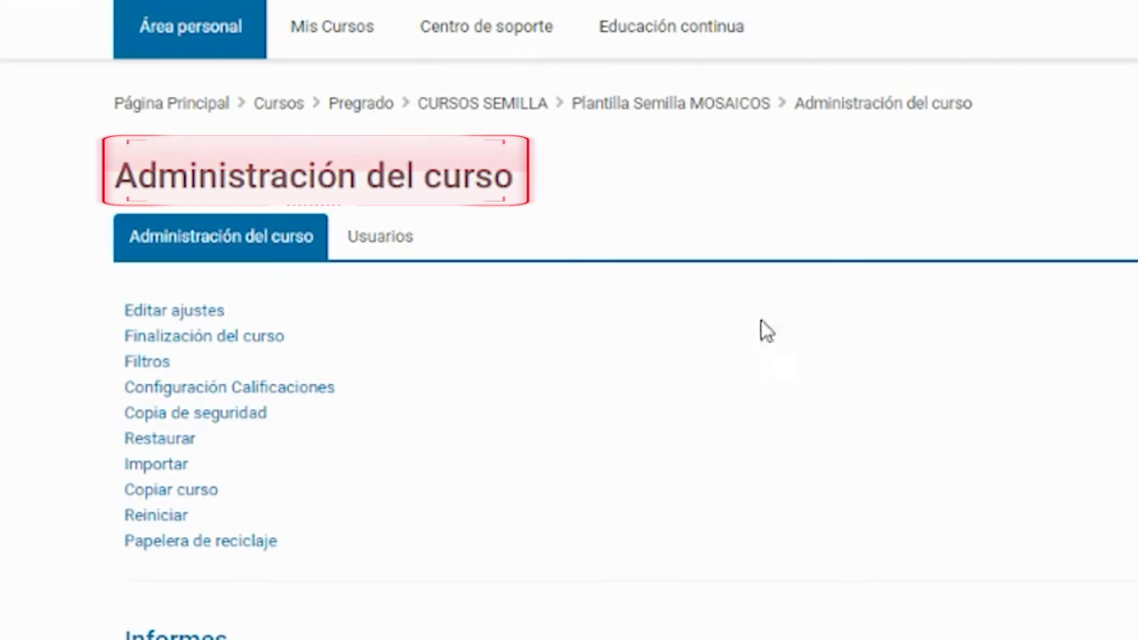
Create a group named "Grupo 1" in the course's user groups and save it
{"action": "left_click", "coordinate": [377, 260]}
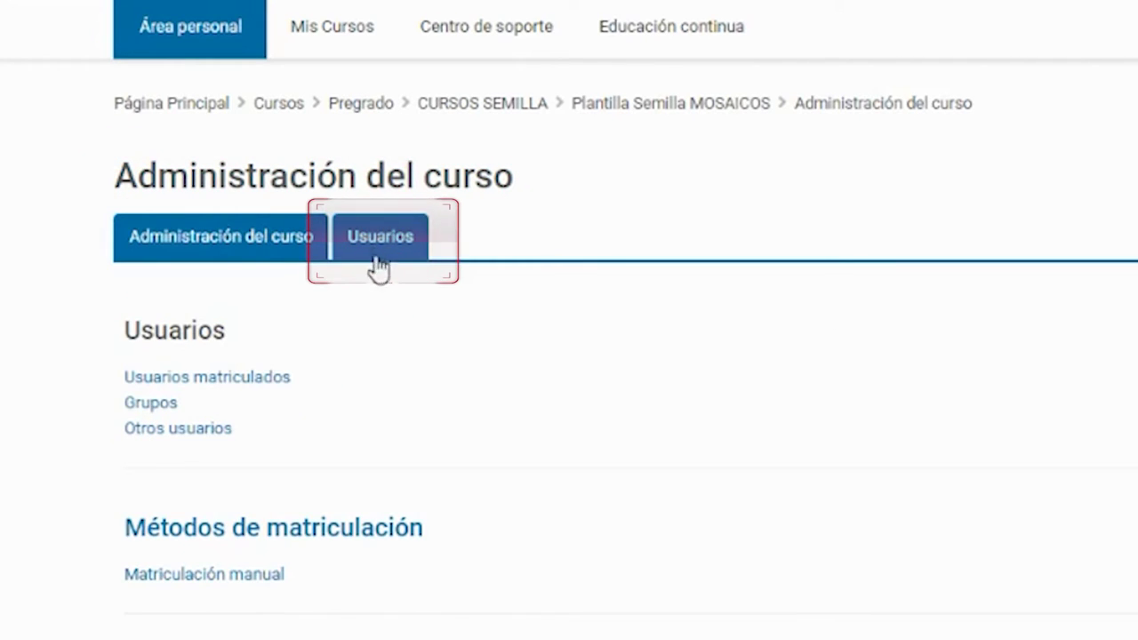
{"action": "left_click", "coordinate": [164, 412]}
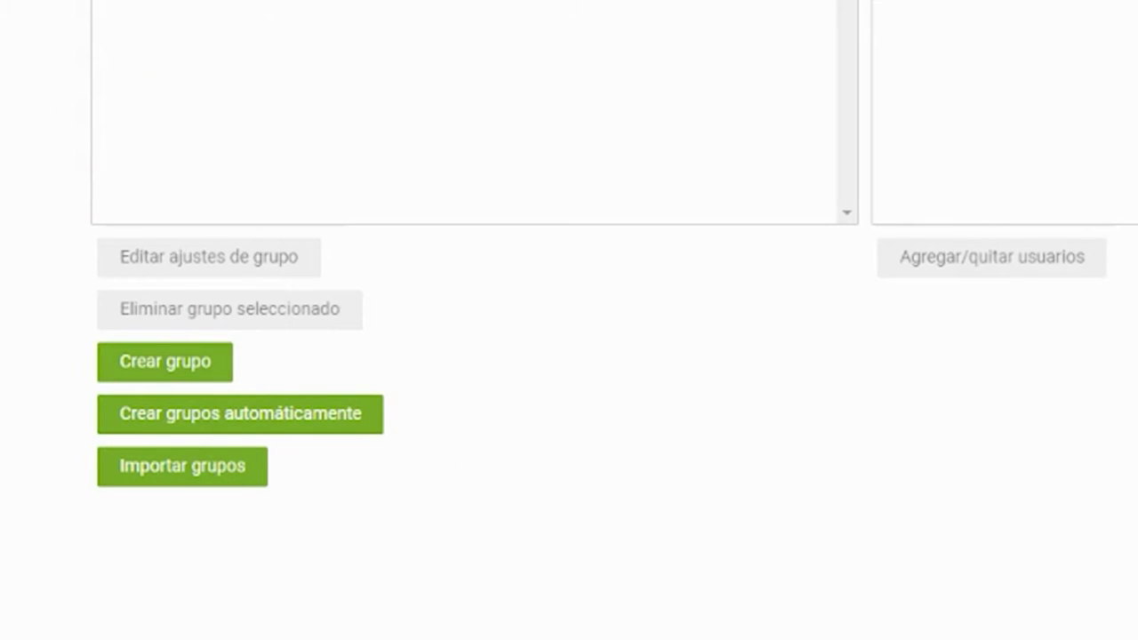
{"action": "left_click", "coordinate": [164, 370]}
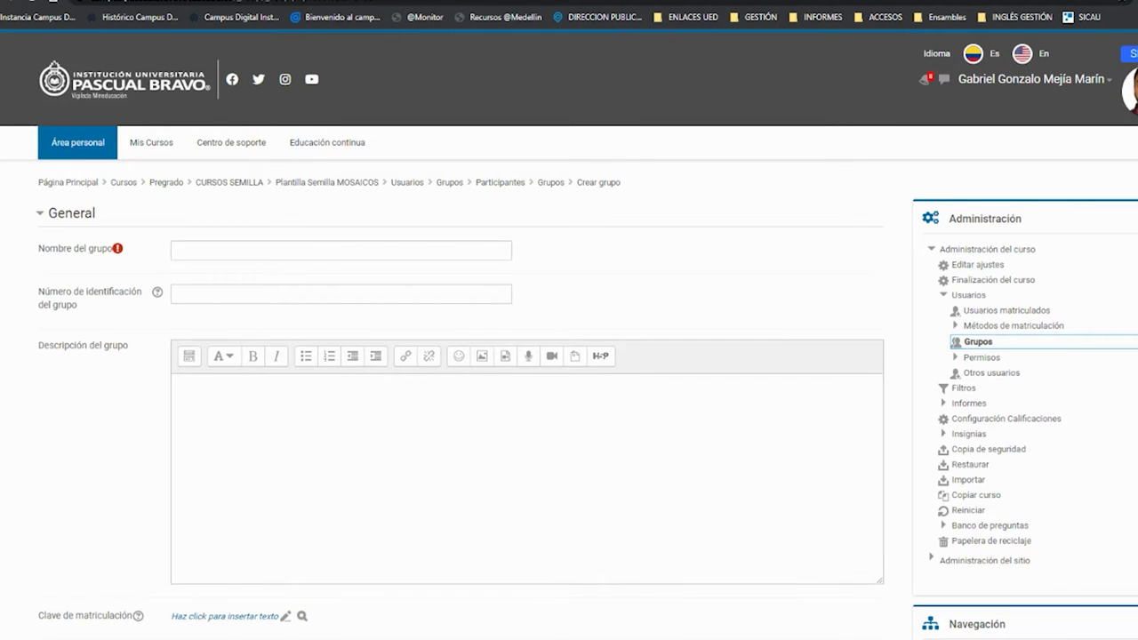
{"action": "left_click", "coordinate": [207, 251]}
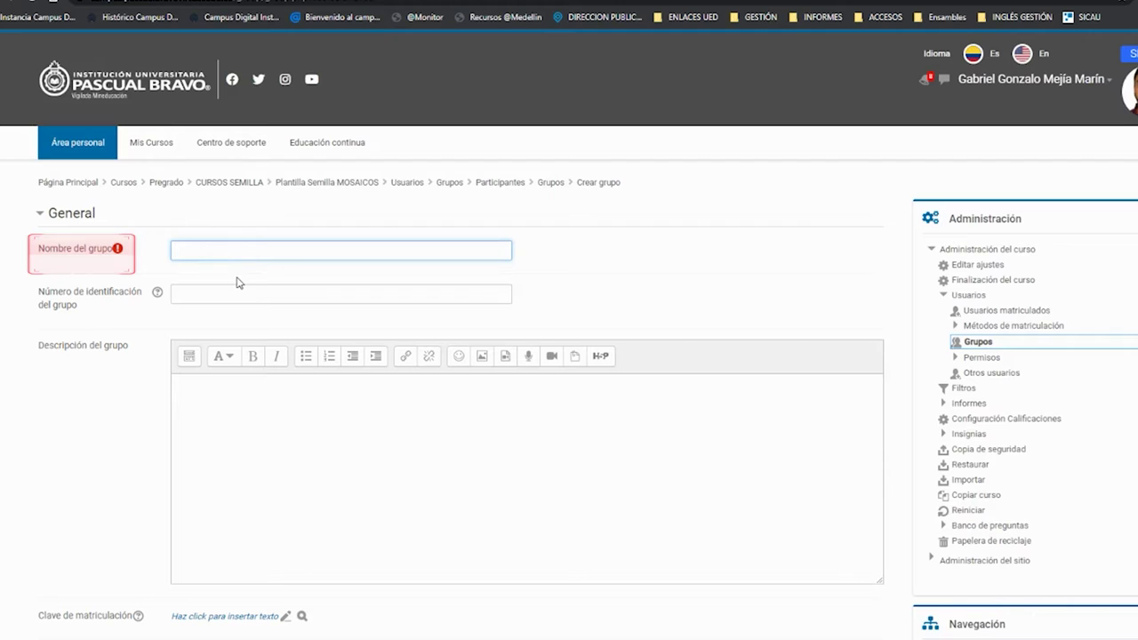
{"action": "type", "text": "Grupo 1"}
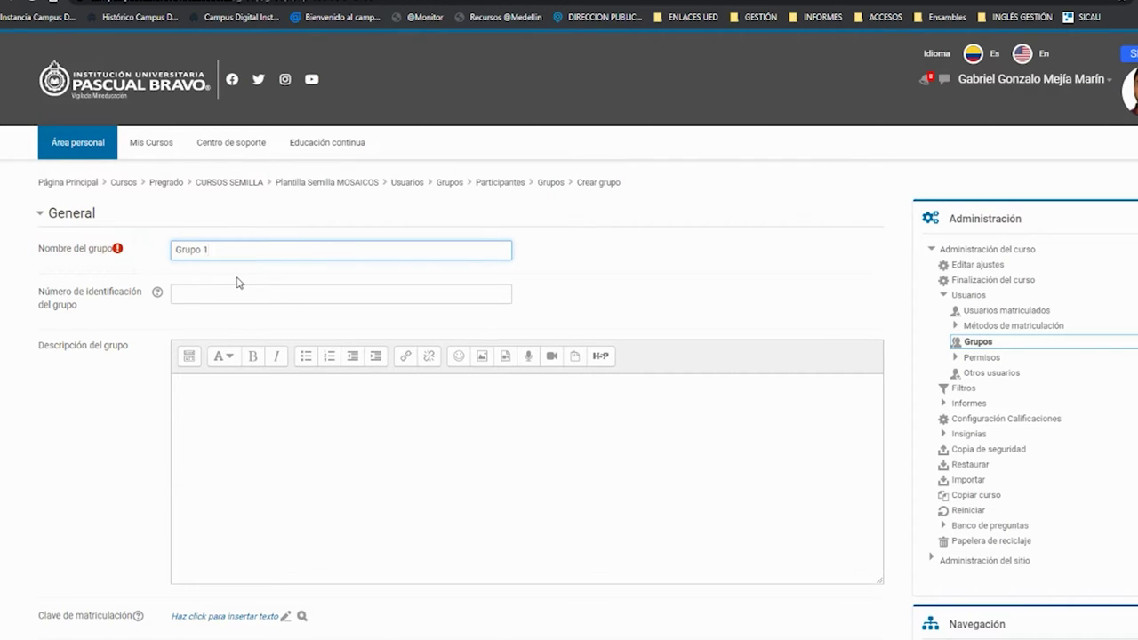
{"action": "scroll", "coordinate": [151, 393], "scroll_direction": "down", "scroll_amount": 2}
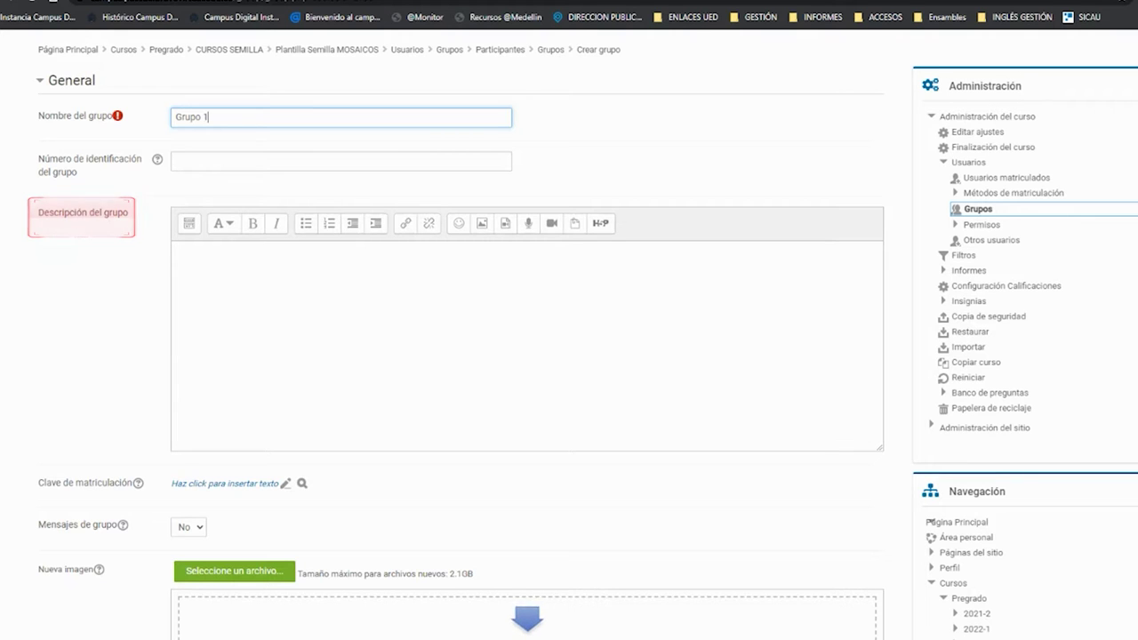
{"action": "scroll", "coordinate": [241, 385], "scroll_direction": "down", "scroll_amount": 1}
{"action": "scroll", "coordinate": [218, 400], "scroll_direction": "down", "scroll_amount": 2}
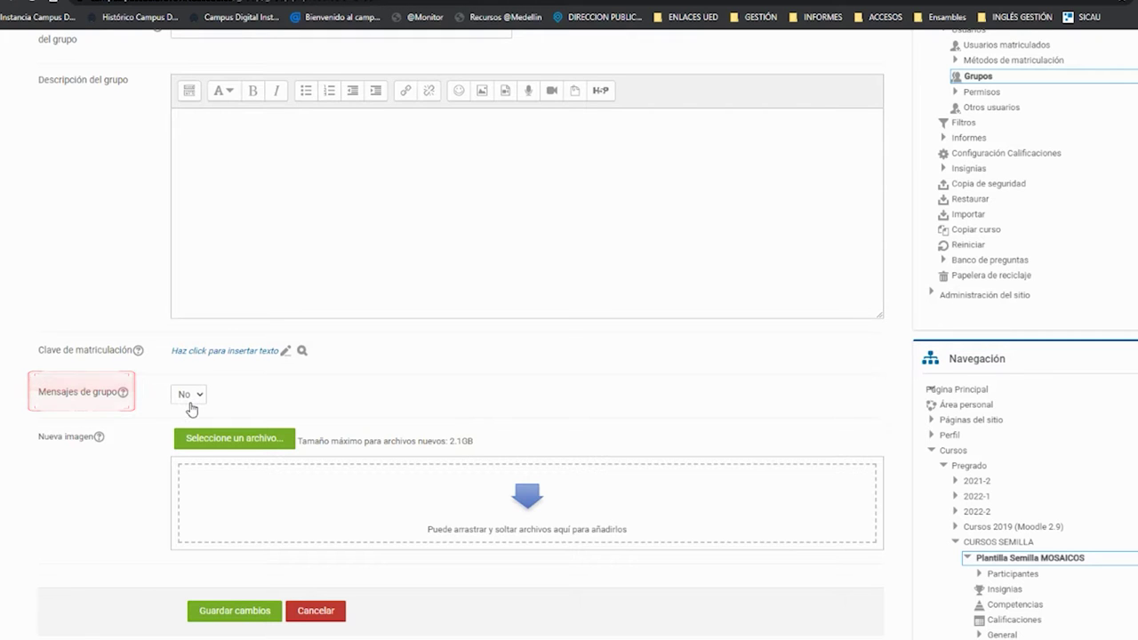
{"action": "scroll", "coordinate": [172, 414], "scroll_direction": "down", "scroll_amount": 4}
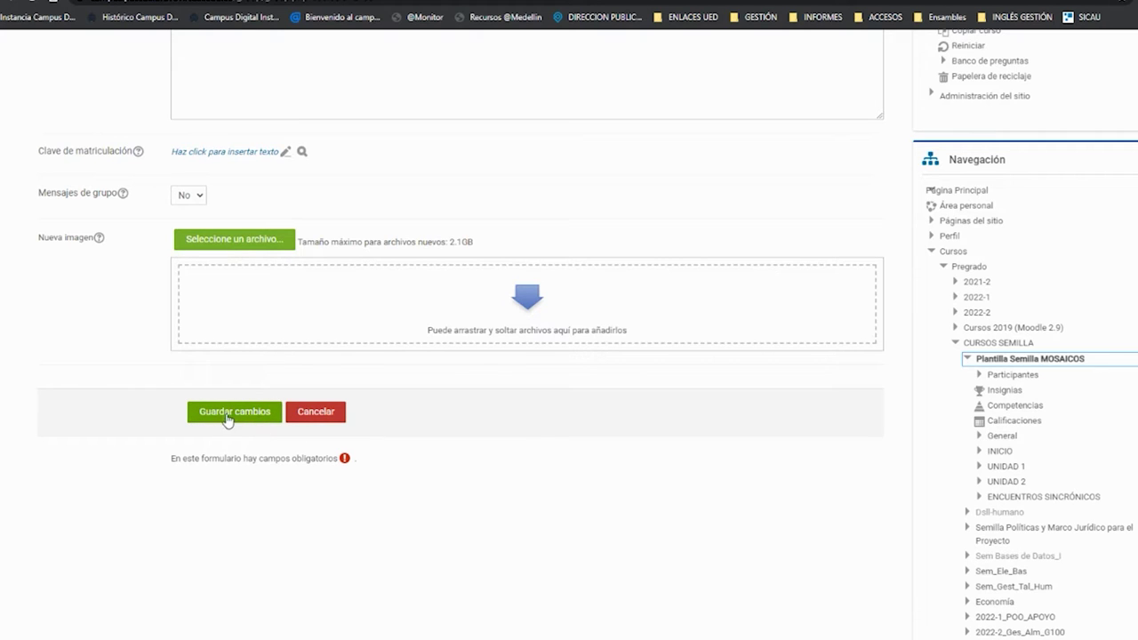
{"action": "left_click", "coordinate": [229, 418]}
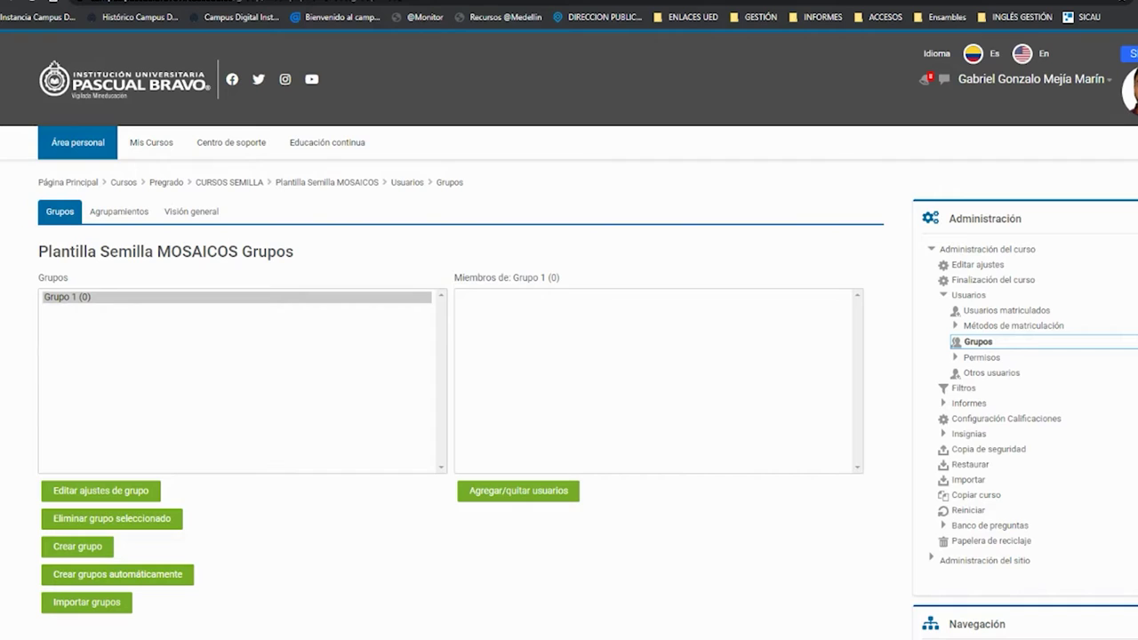
Create a second course group named "Grupo 2" and save it
{"action": "left_click", "coordinate": [60, 300]}
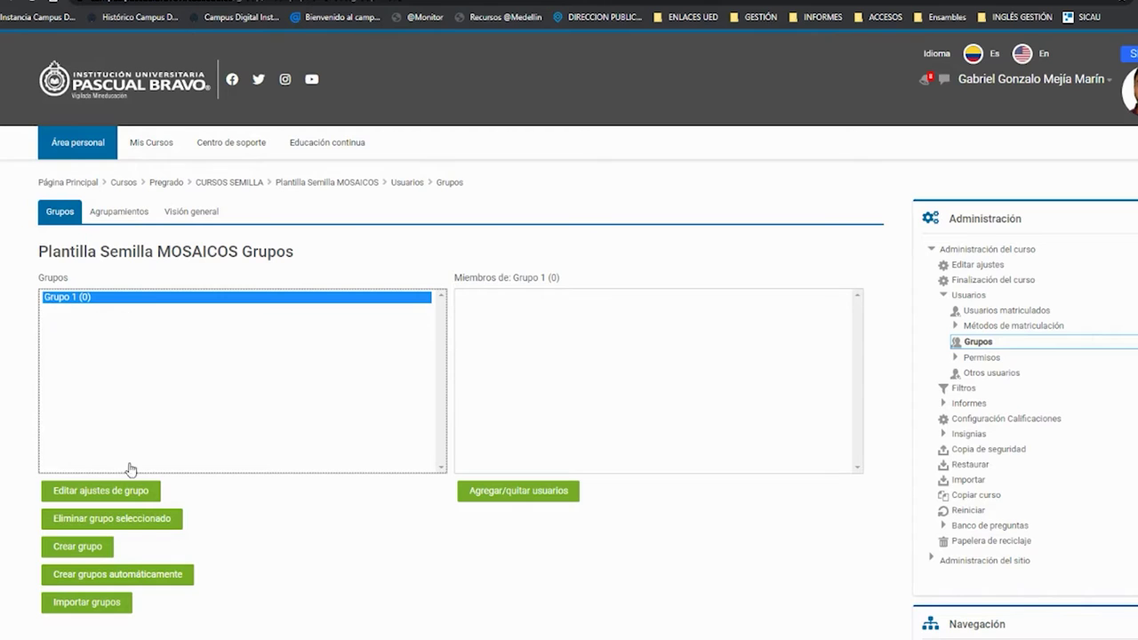
{"action": "left_click", "coordinate": [75, 550]}
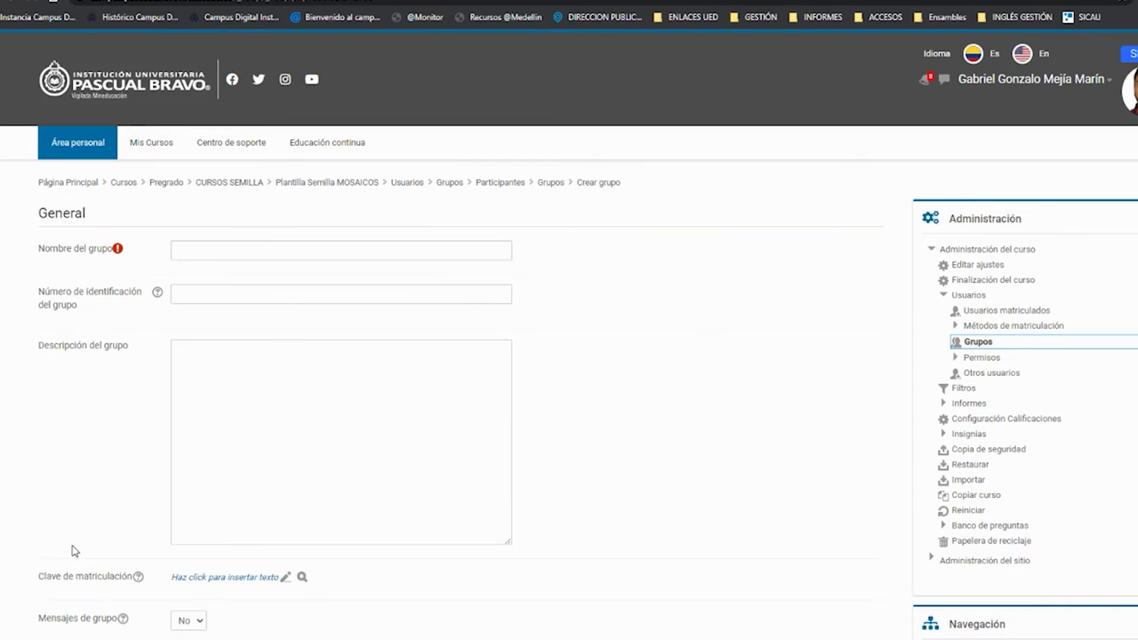
{"action": "left_click", "coordinate": [207, 251]}
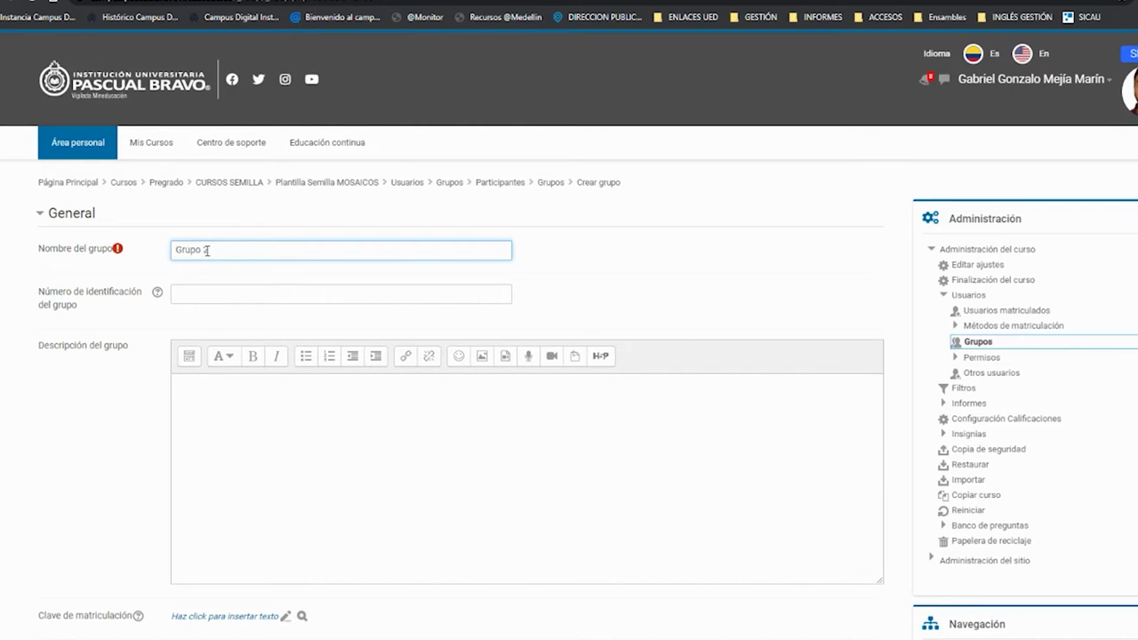
{"action": "scroll", "coordinate": [157, 305], "scroll_direction": "down", "scroll_amount": 5}
{"action": "left_click", "coordinate": [214, 482]}
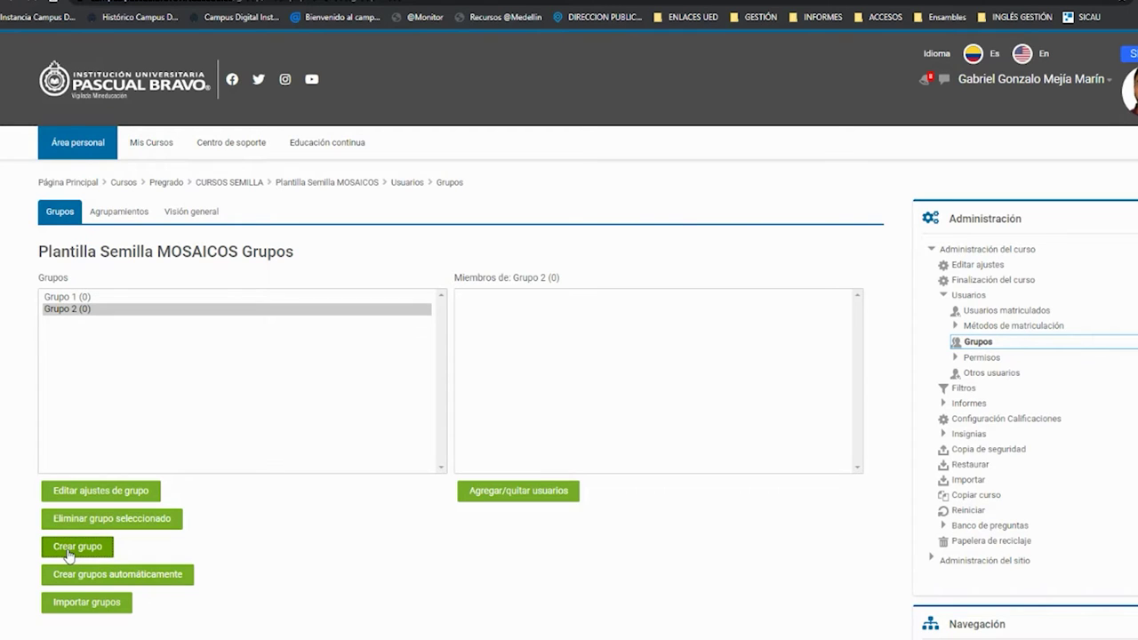
Create a third course group named "Grupo 3" and save it
{"action": "left_click", "coordinate": [68, 550]}
{"action": "left_click", "coordinate": [203, 249]}
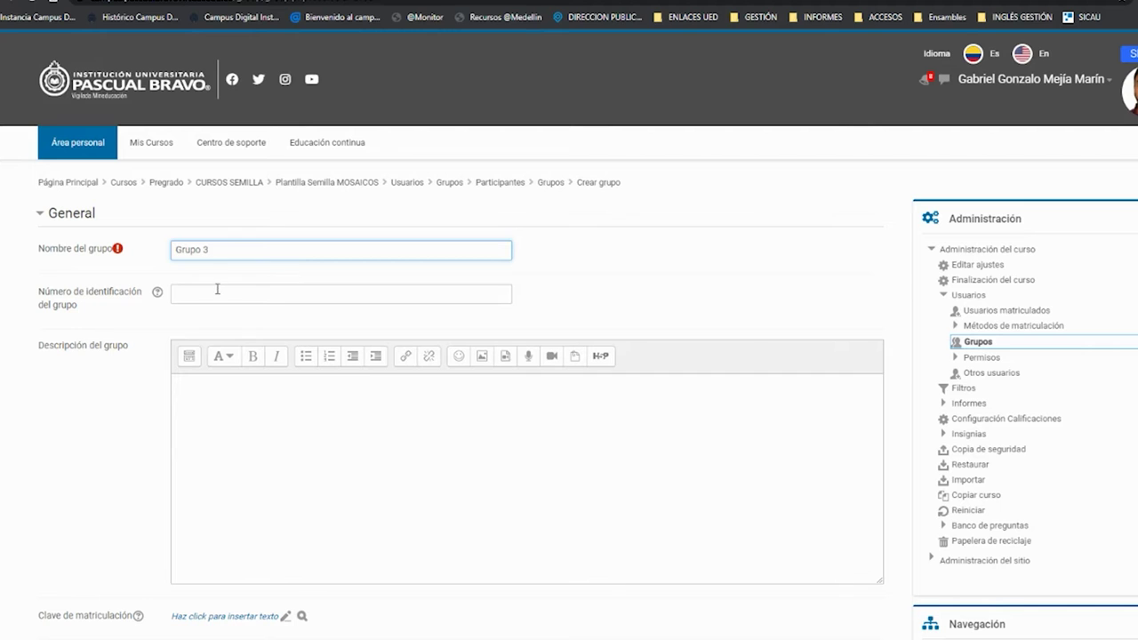
{"action": "scroll", "coordinate": [152, 346], "scroll_direction": "down", "scroll_amount": 5}
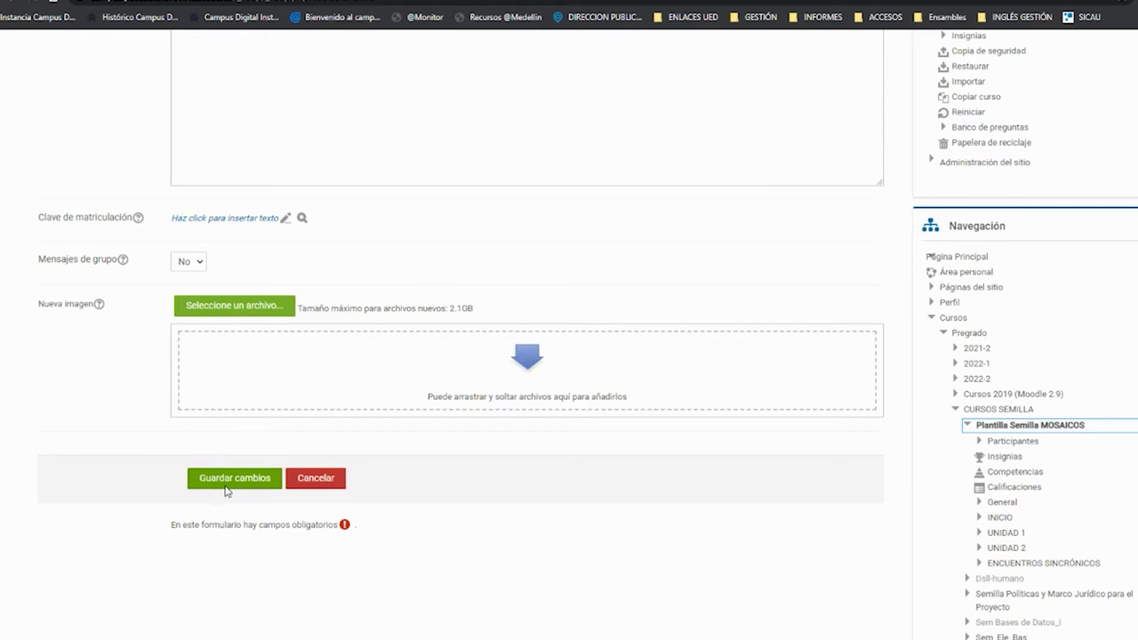
{"action": "left_click", "coordinate": [229, 480]}
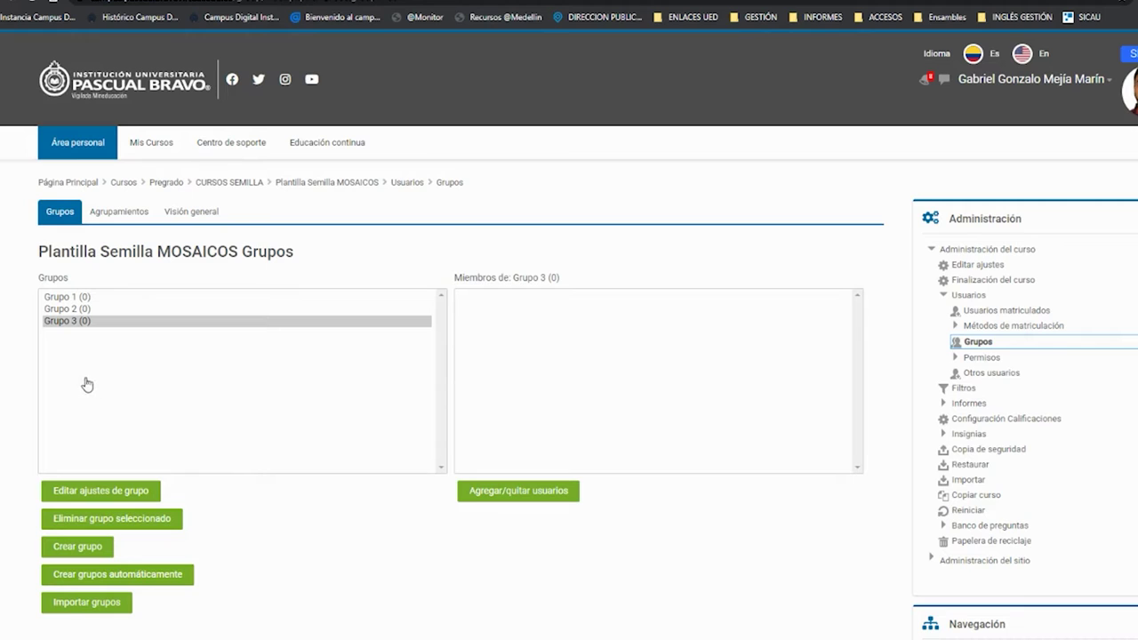
View the member lists of Grupo 1, Grupo 2 and Grupo 3 in turn
{"action": "left_click", "coordinate": [69, 298]}
{"action": "left_click", "coordinate": [69, 310]}
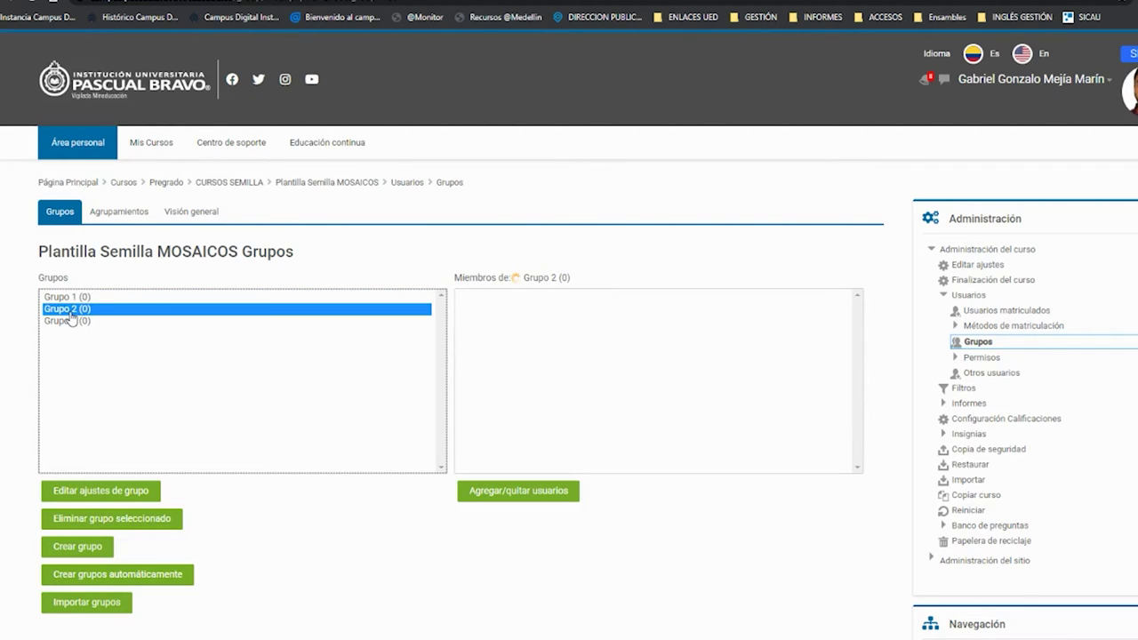
{"action": "left_click", "coordinate": [74, 321]}
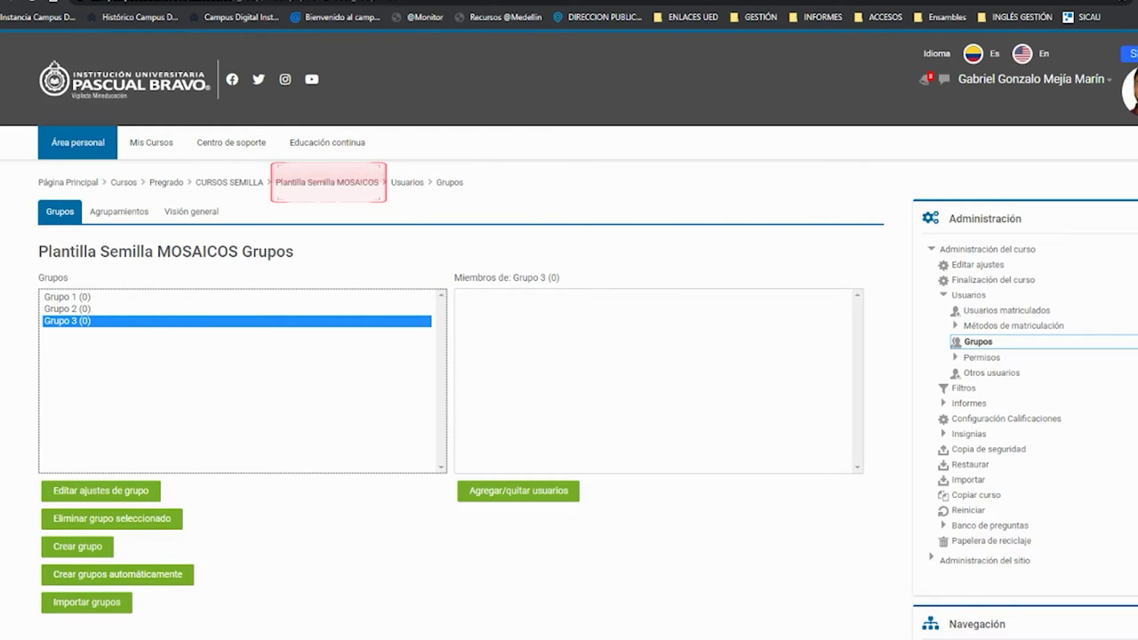
Return to the Plantilla Semilla MOSAICOS course page and turn editing on
{"action": "left_click", "coordinate": [319, 188]}
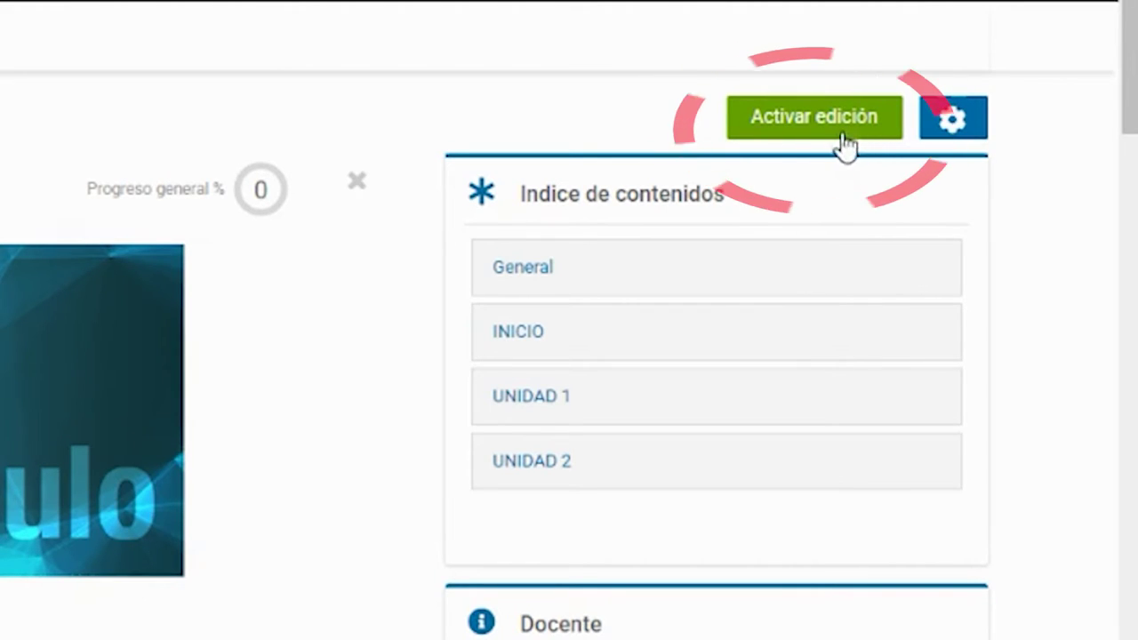
{"action": "left_click", "coordinate": [816, 128]}
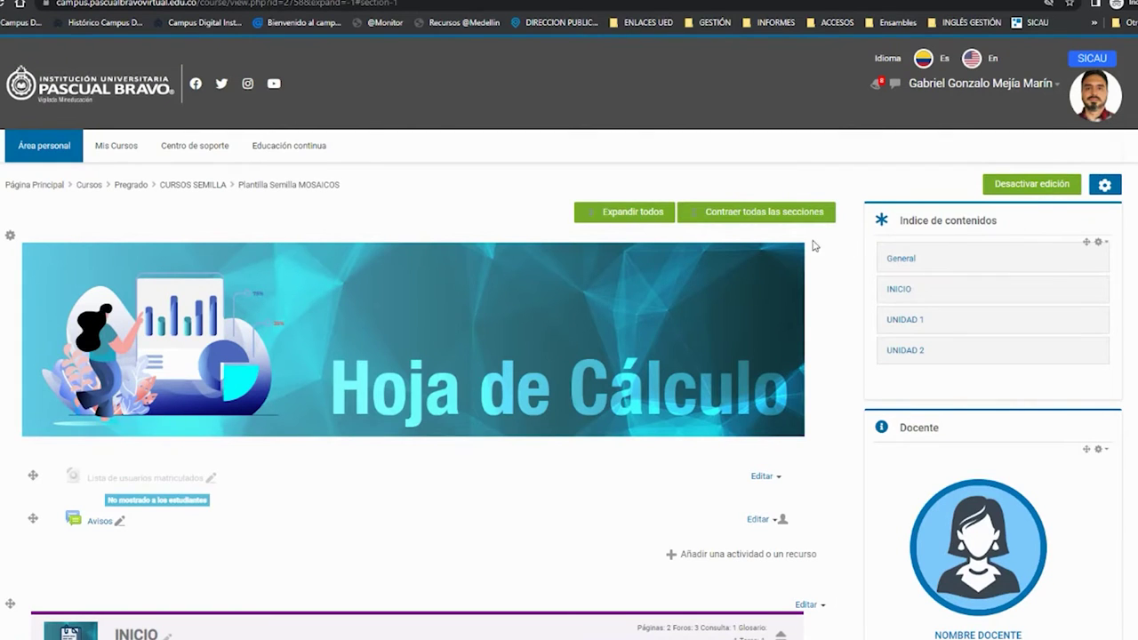
{"action": "scroll", "coordinate": [652, 276], "scroll_direction": "down", "scroll_amount": 6}
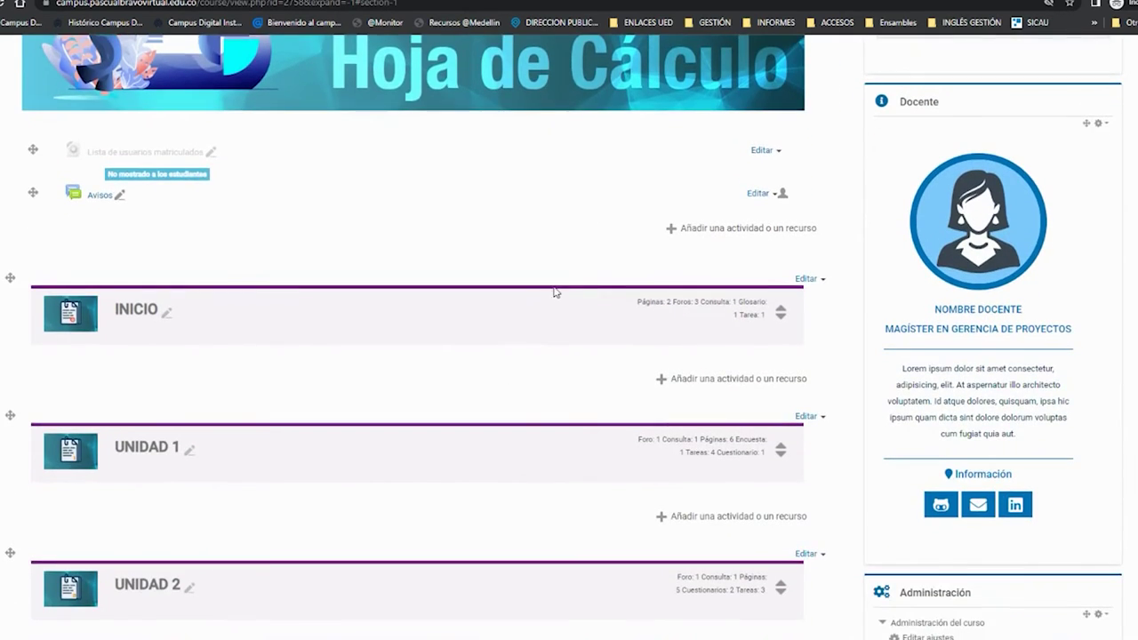
{"action": "scroll", "coordinate": [495, 337], "scroll_direction": "down", "scroll_amount": 2}
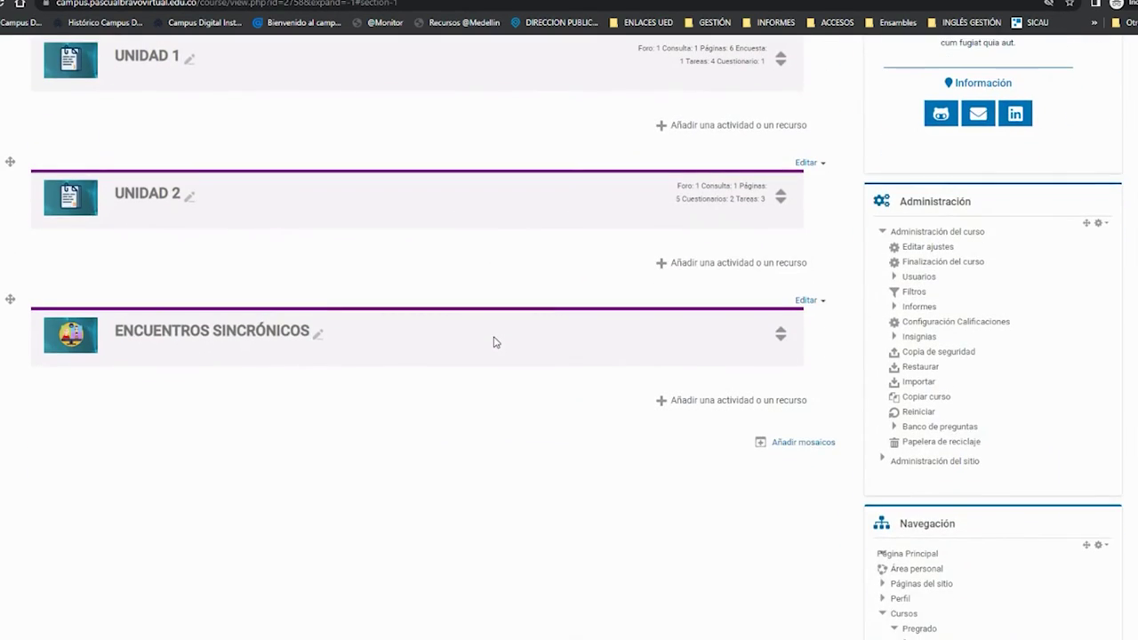
{"action": "scroll", "coordinate": [496, 343], "scroll_direction": "up", "scroll_amount": 5}
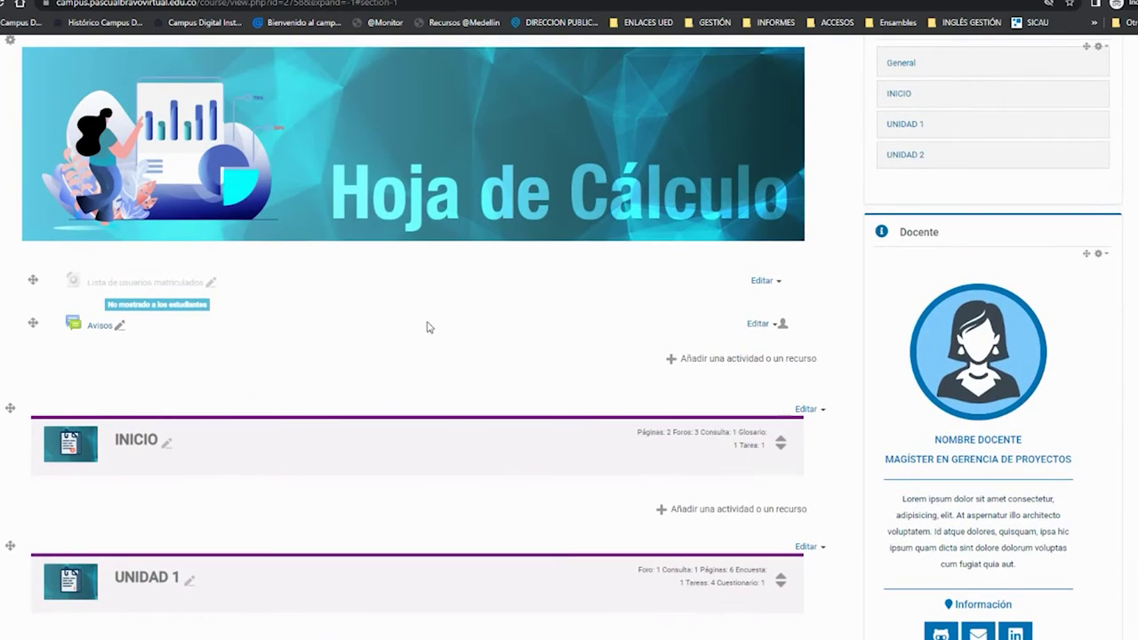
Open the INICIO section and start adding an "Elección de grupo" activity at its end
{"action": "left_click", "coordinate": [132, 442]}
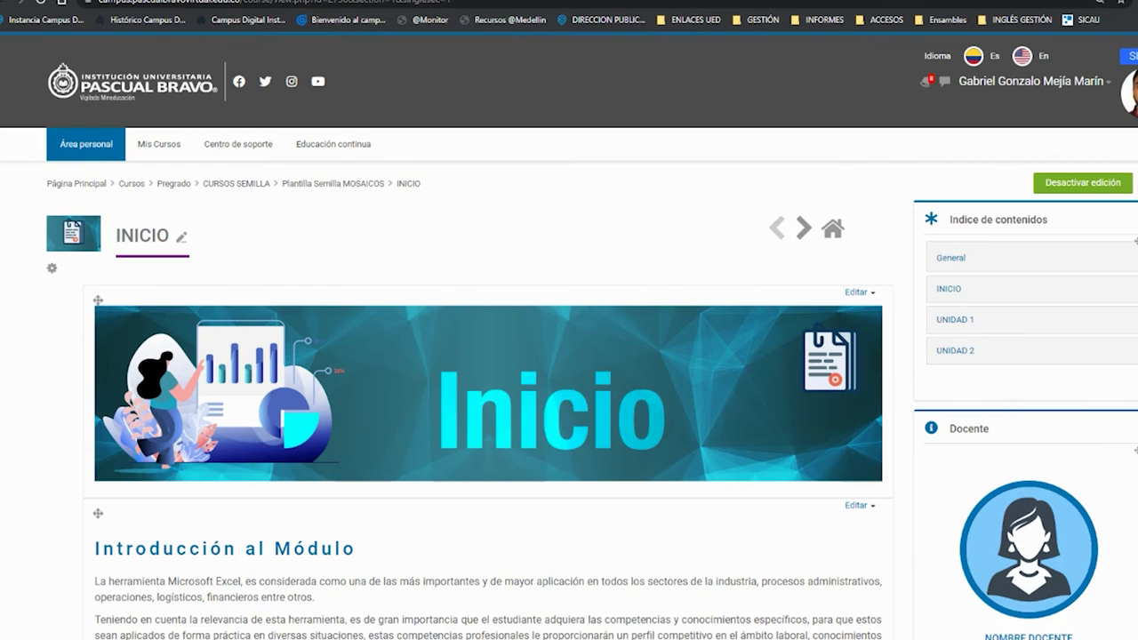
{"action": "scroll", "coordinate": [764, 410], "scroll_direction": "down", "scroll_amount": 7}
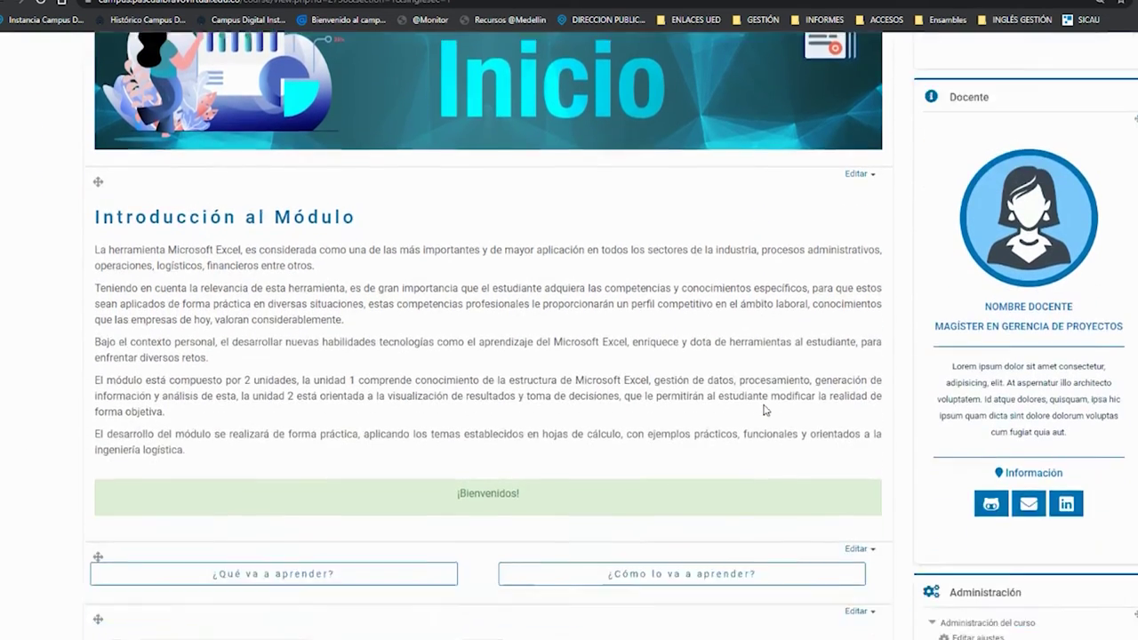
{"action": "scroll", "coordinate": [764, 410], "scroll_direction": "down", "scroll_amount": 8}
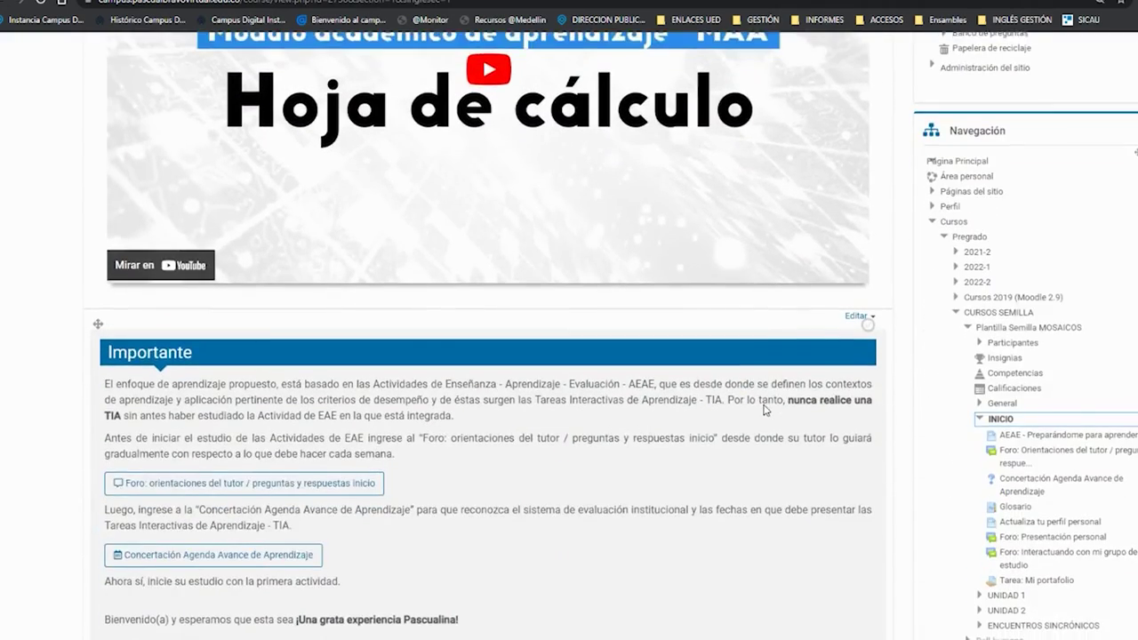
{"action": "scroll", "coordinate": [764, 411], "scroll_direction": "down", "scroll_amount": 6}
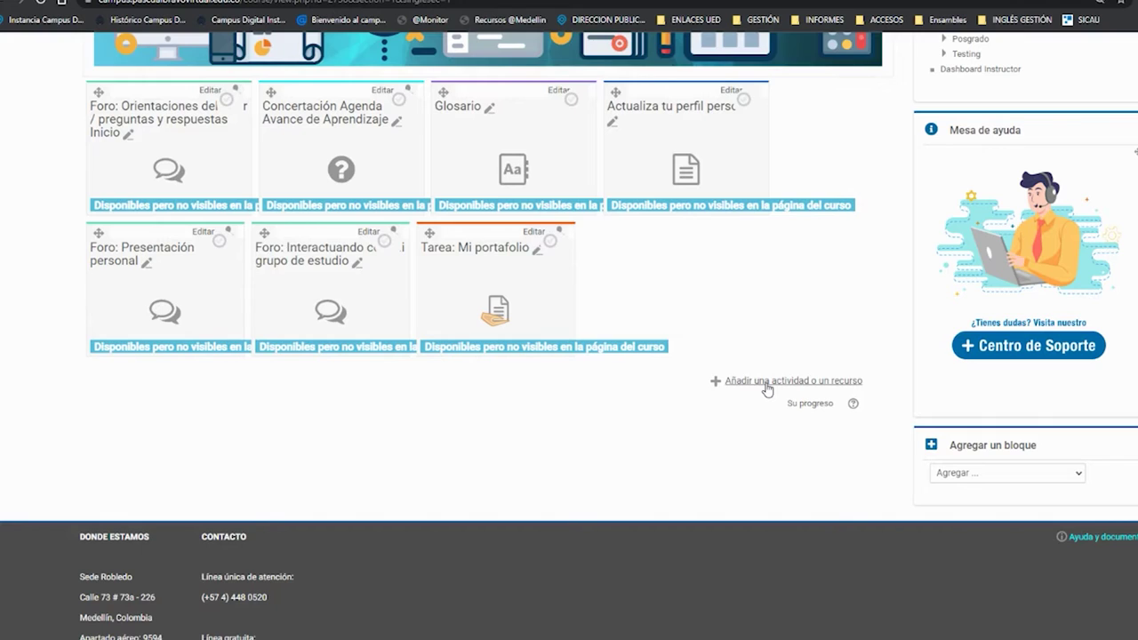
{"action": "left_click", "coordinate": [767, 384]}
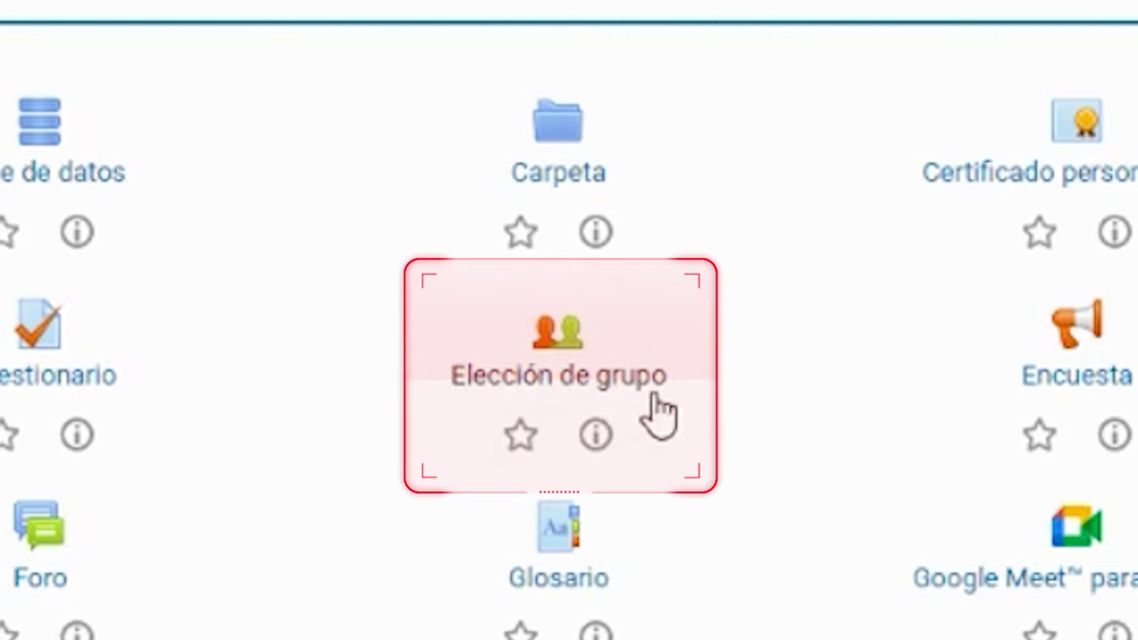
{"action": "left_click", "coordinate": [554, 388]}
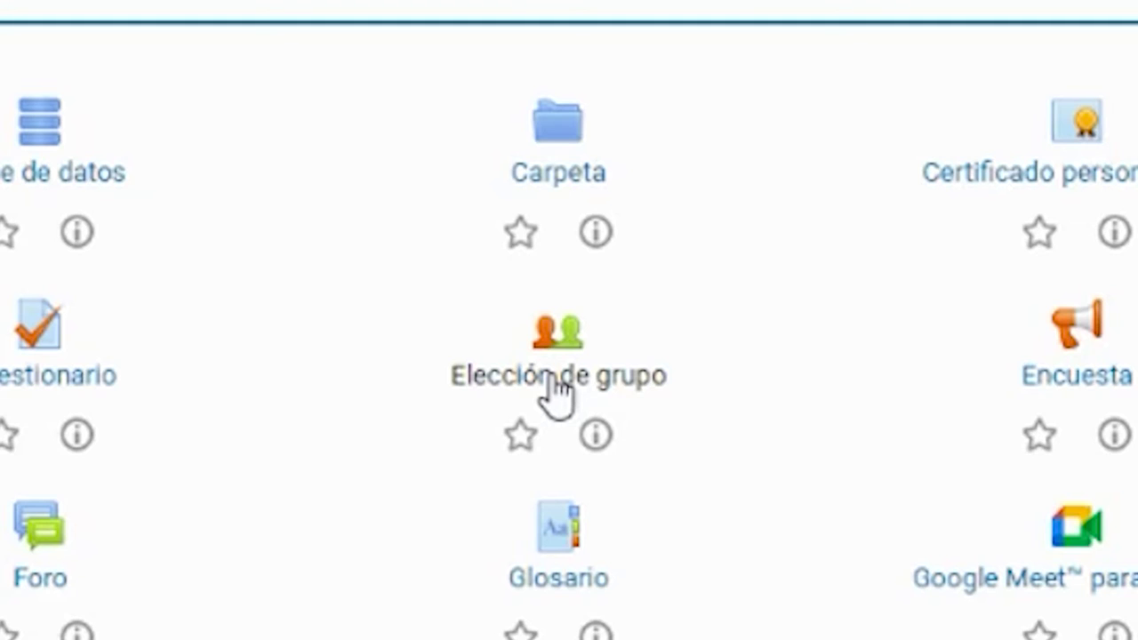
{"action": "left_click", "coordinate": [569, 393]}
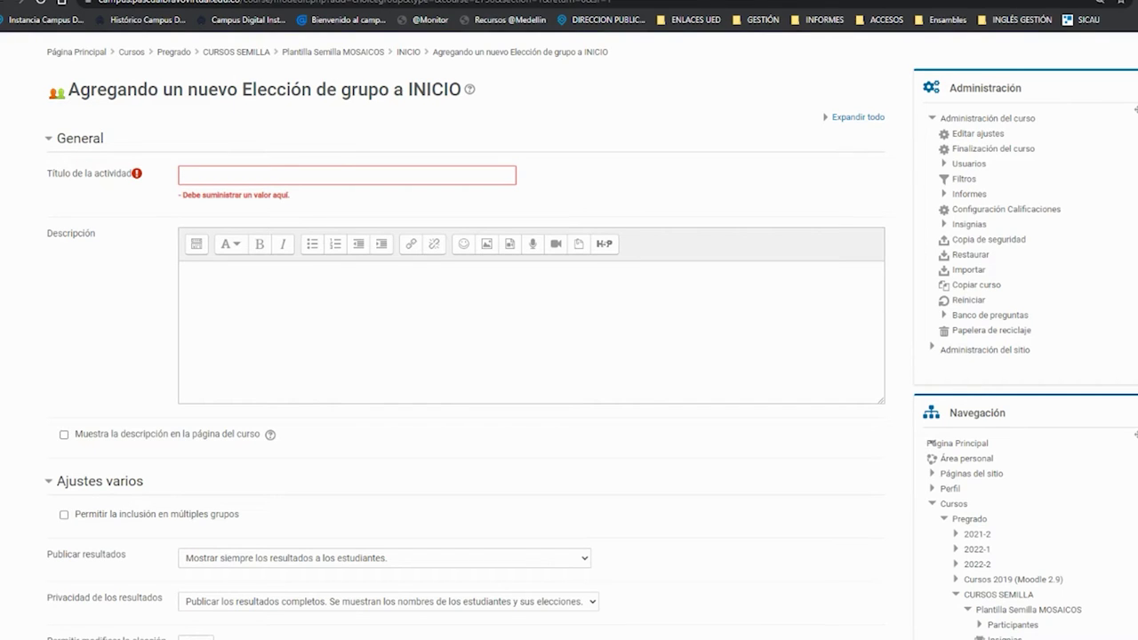
Title the group choice activity "Conformando mi grupo de estudio"
{"action": "left_click", "coordinate": [205, 174]}
{"action": "type", "text": "Conformando mi grupo de estudio"}
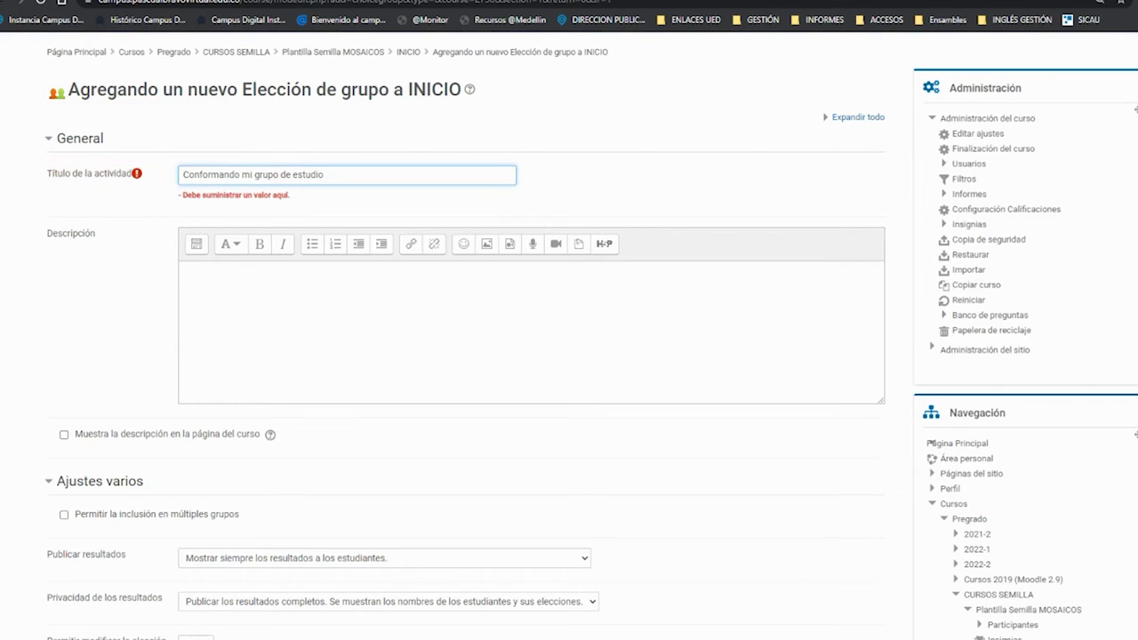
{"action": "key", "text": "Tab"}
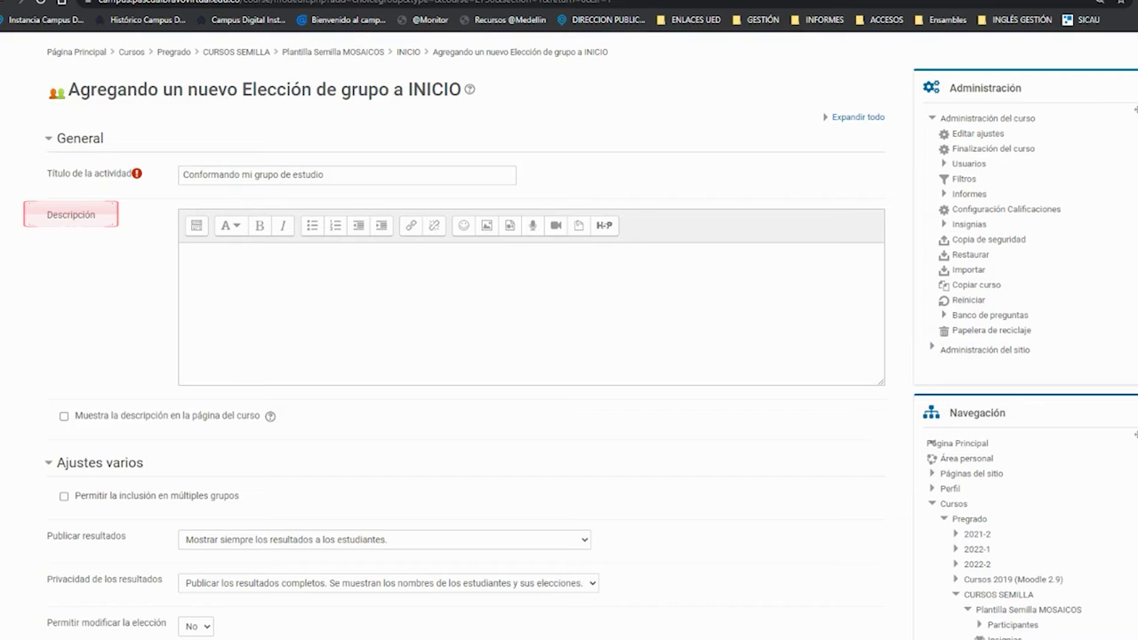
Replace the description's HTML source with the copied code for the Propósito and Instrucciones blocks, and return to the formatted view
{"action": "left_click", "coordinate": [197, 225]}
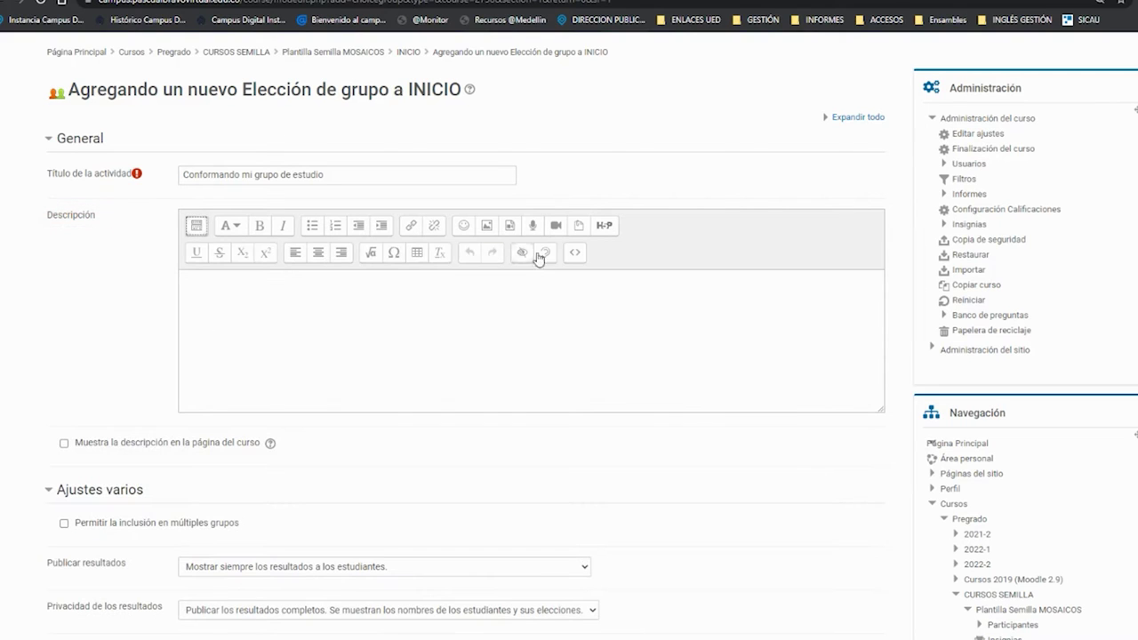
{"action": "left_click", "coordinate": [573, 254]}
{"action": "key", "text": "ctrl+a"}
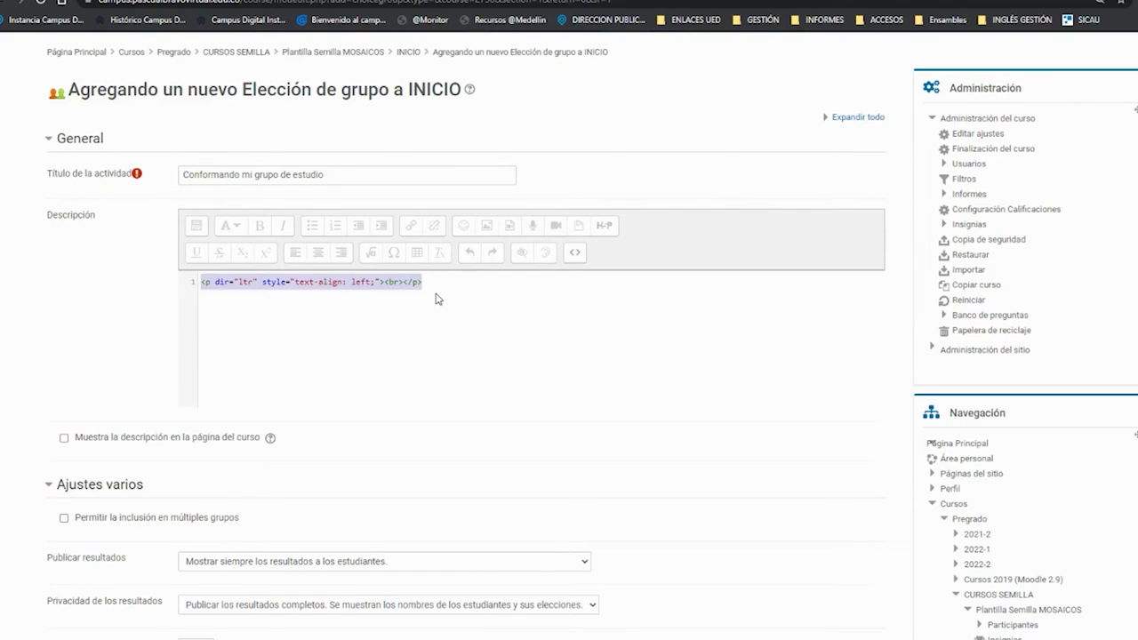
{"action": "key", "text": "ctrl+v"}
{"action": "left_click", "coordinate": [575, 254]}
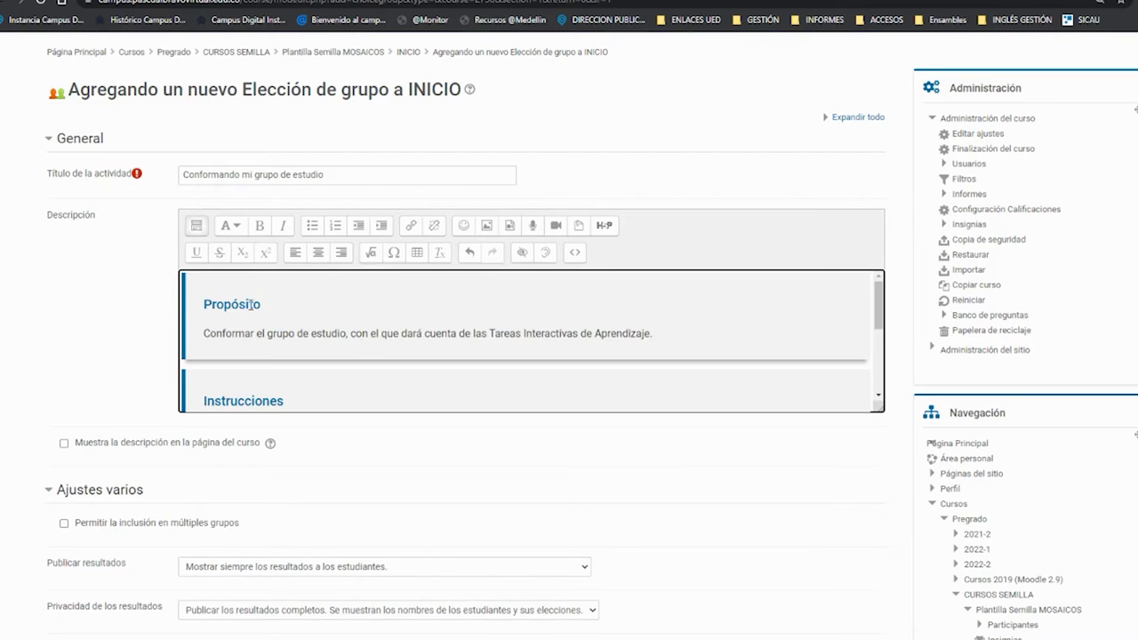
Check the pasted Propósito and Instrucciones description through to its end, and go on to the Ajustes varios settings
{"action": "scroll", "coordinate": [264, 326], "scroll_direction": "down", "scroll_amount": 5}
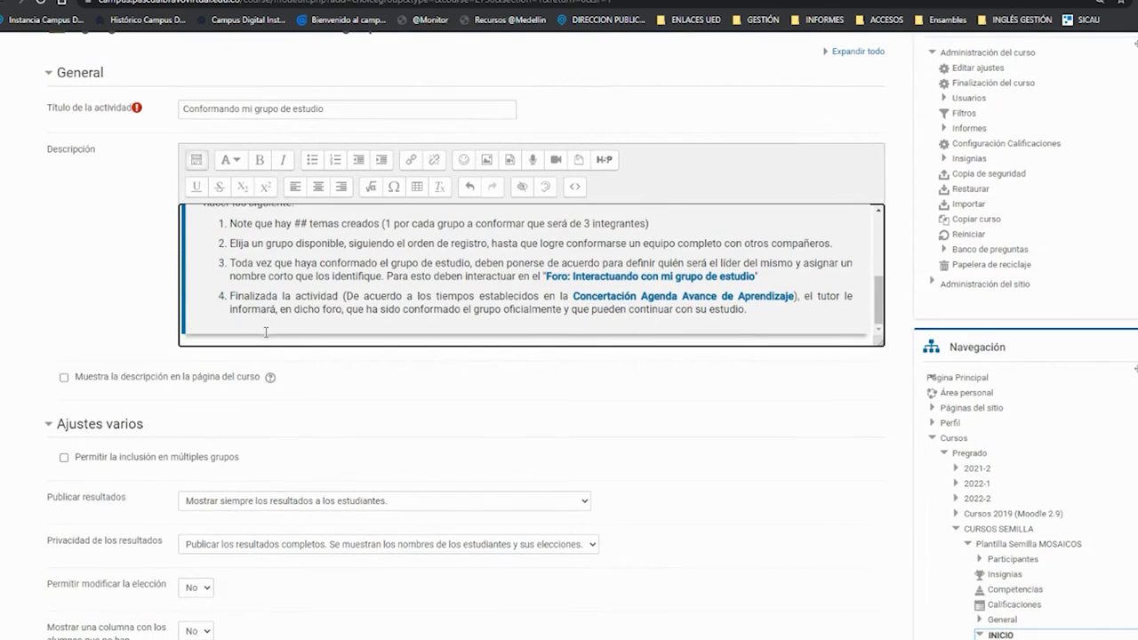
{"action": "scroll", "coordinate": [271, 321], "scroll_direction": "up", "scroll_amount": 5}
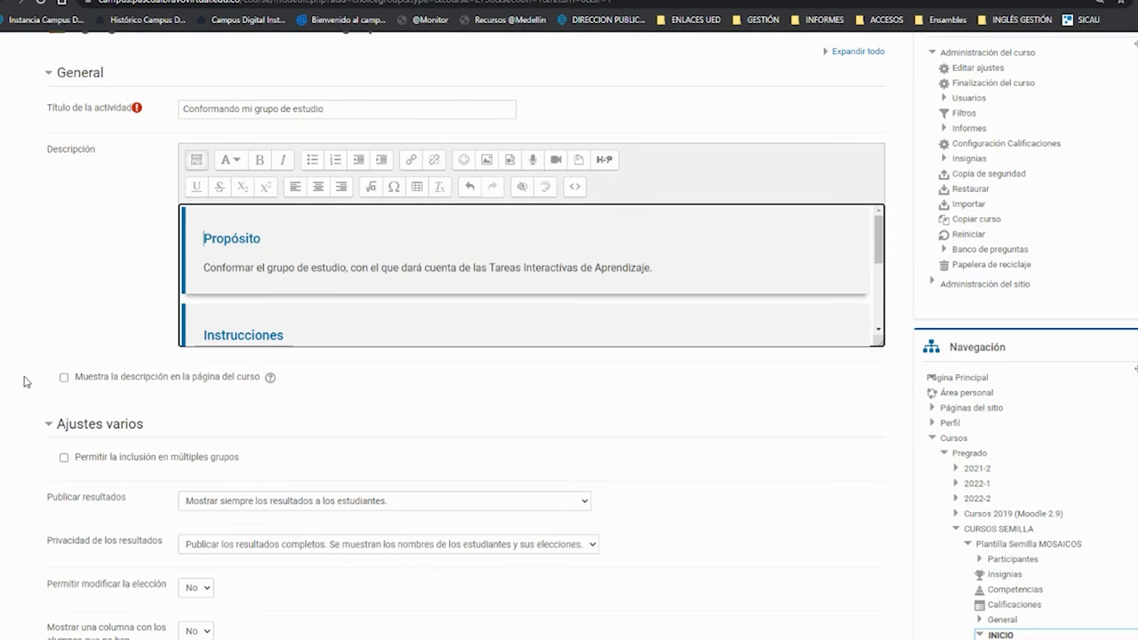
{"action": "scroll", "coordinate": [152, 401], "scroll_direction": "down", "scroll_amount": 1}
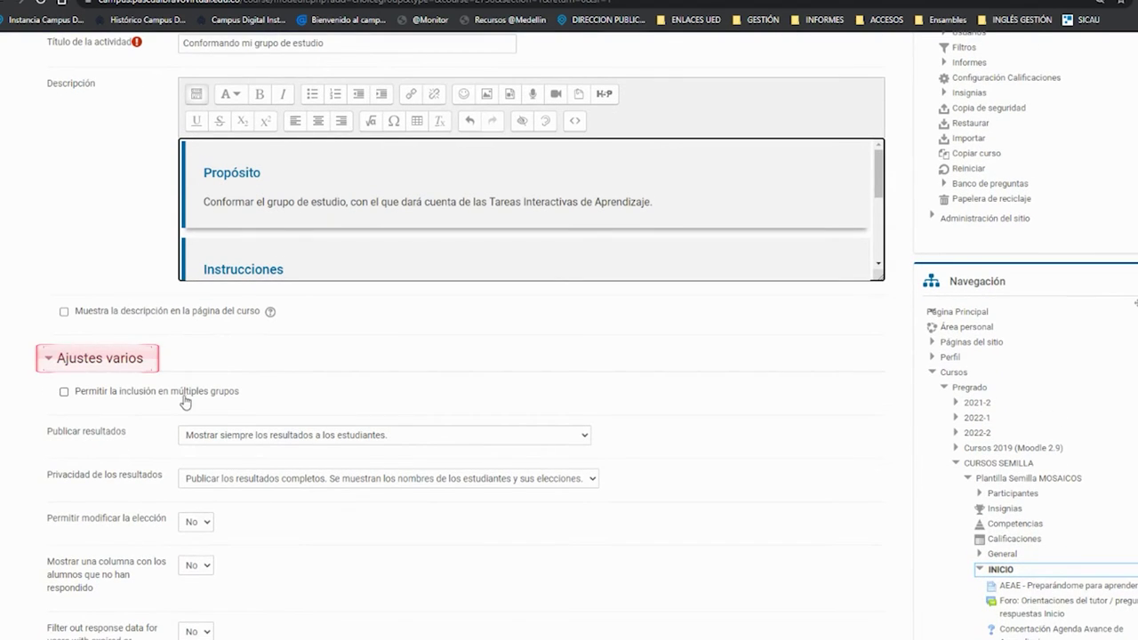
{"action": "scroll", "coordinate": [204, 333], "scroll_direction": "down", "scroll_amount": 2}
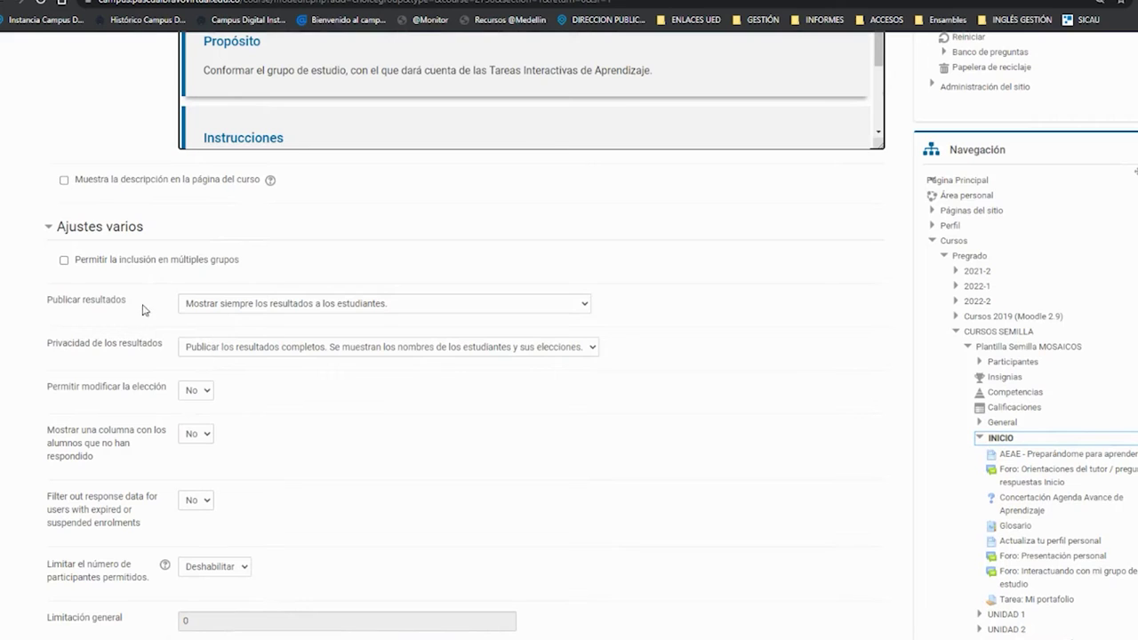
Examine the available options for Publicar resultados and Privacidad de los resultados without changing either setting
{"action": "left_click", "coordinate": [252, 307]}
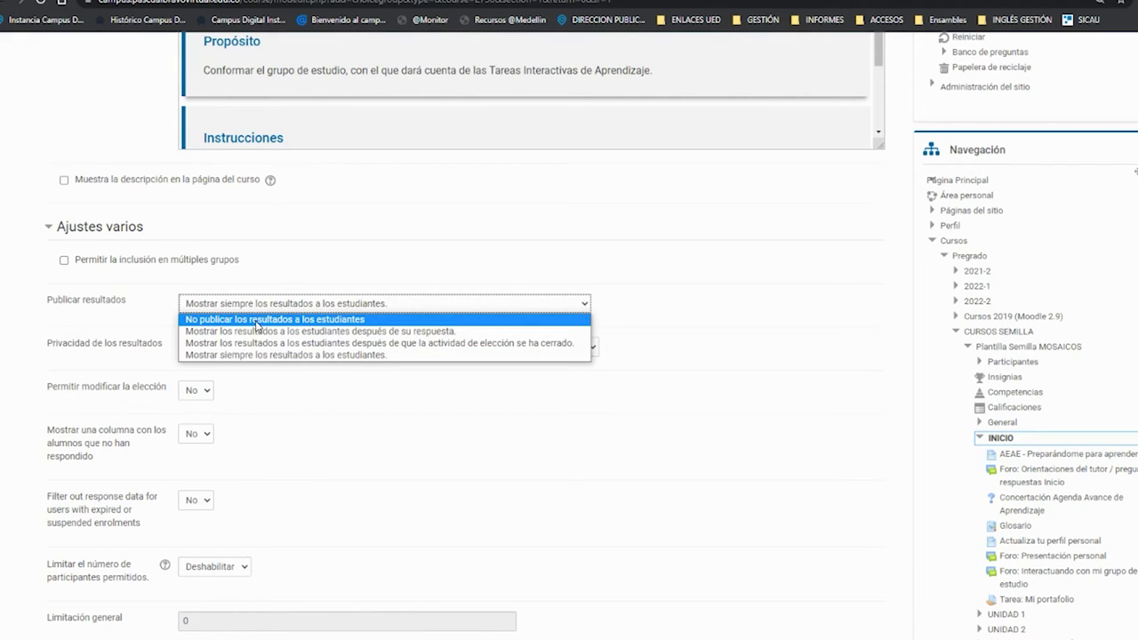
{"action": "left_click", "coordinate": [142, 311]}
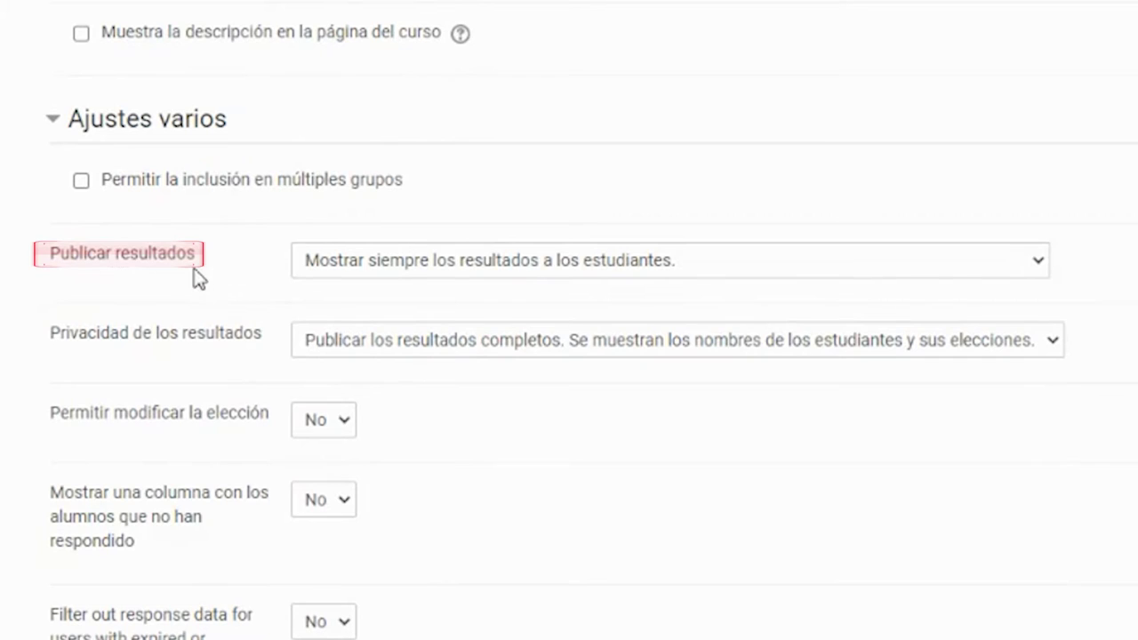
{"action": "left_click", "coordinate": [429, 274]}
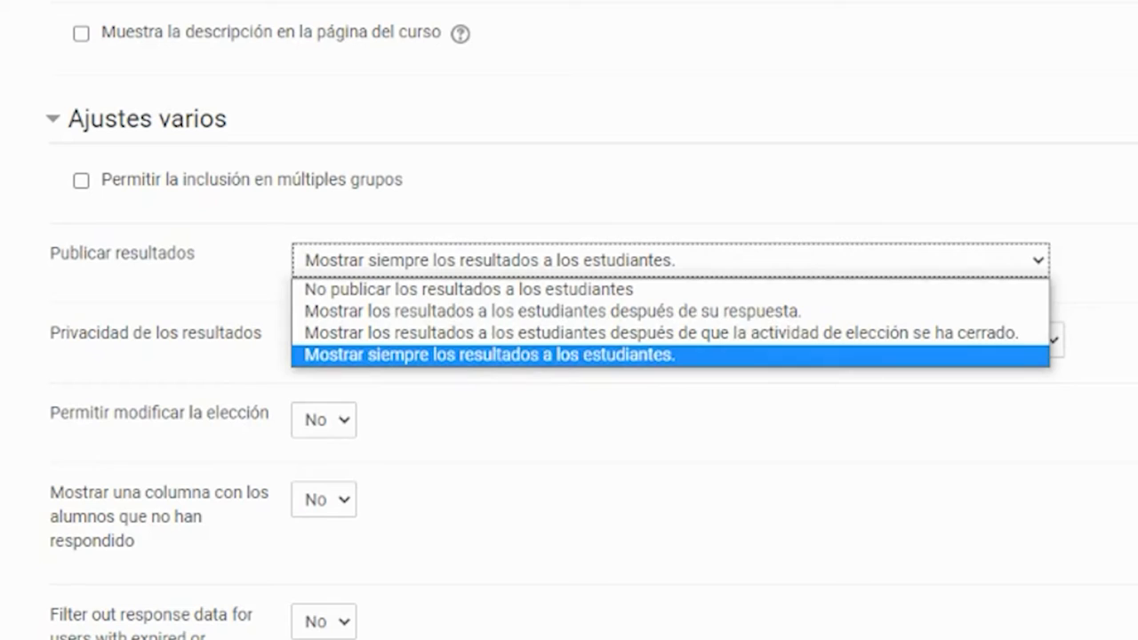
{"action": "key", "text": "Escape"}
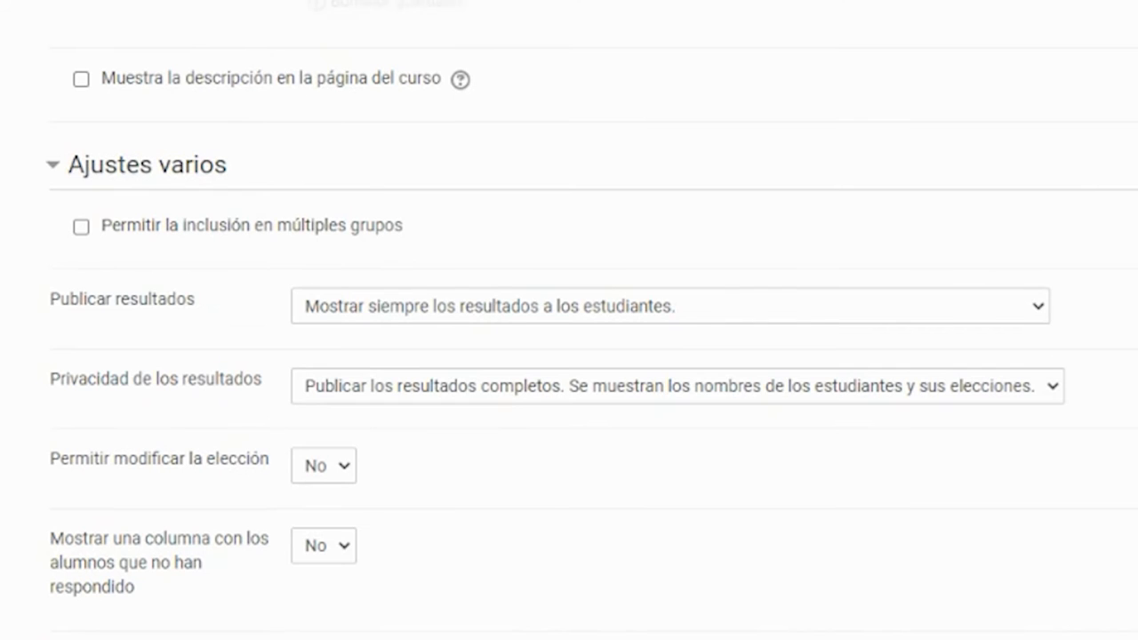
{"action": "left_click", "coordinate": [435, 387]}
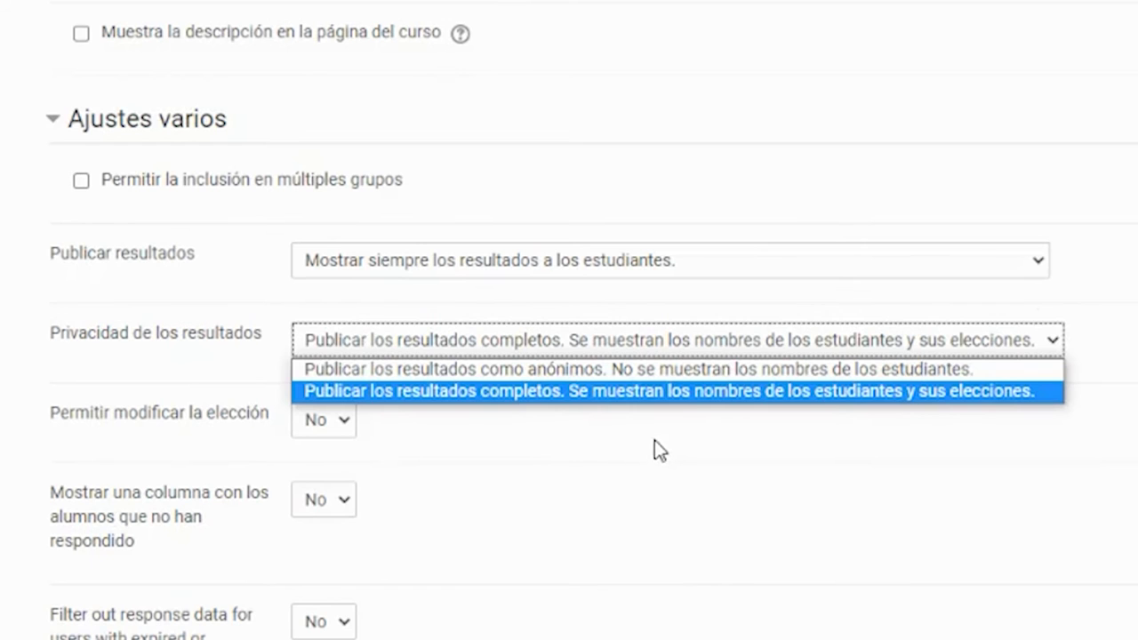
{"action": "key", "text": "Escape"}
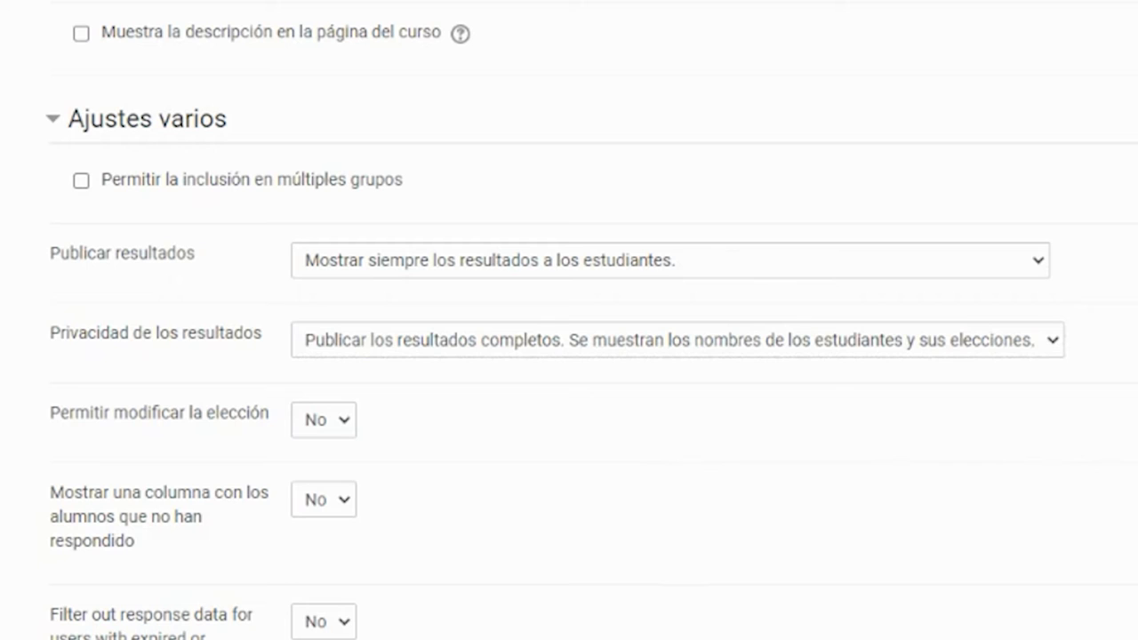
Examine the choices for modifying the election and for showing a column of students who have not responded, keeping both on No
{"action": "left_click", "coordinate": [318, 425]}
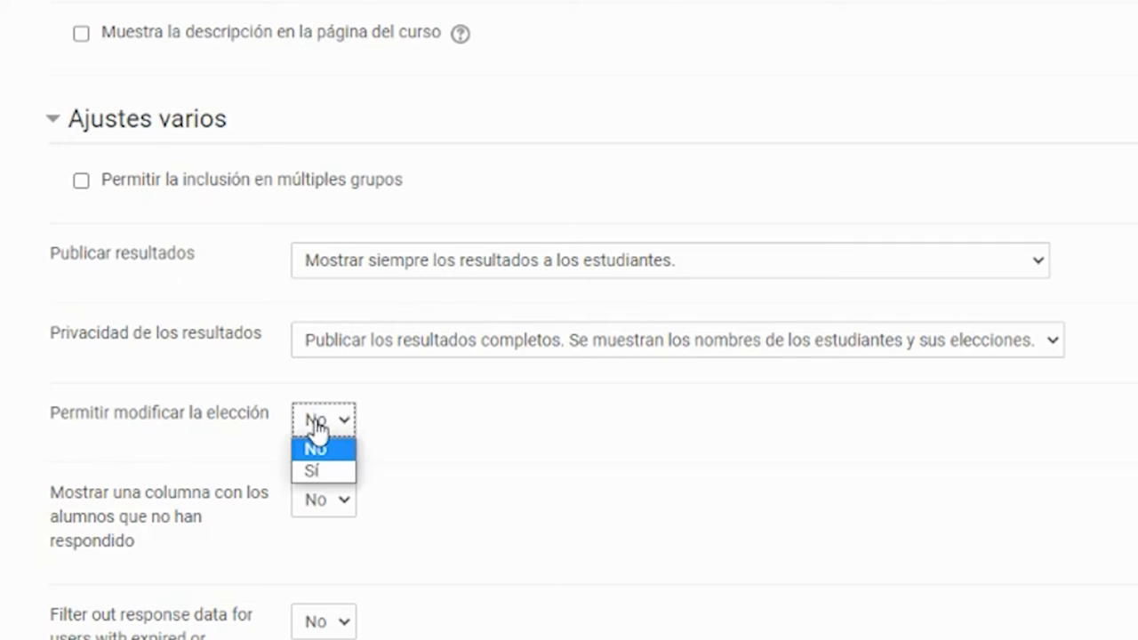
{"action": "left_click", "coordinate": [318, 431]}
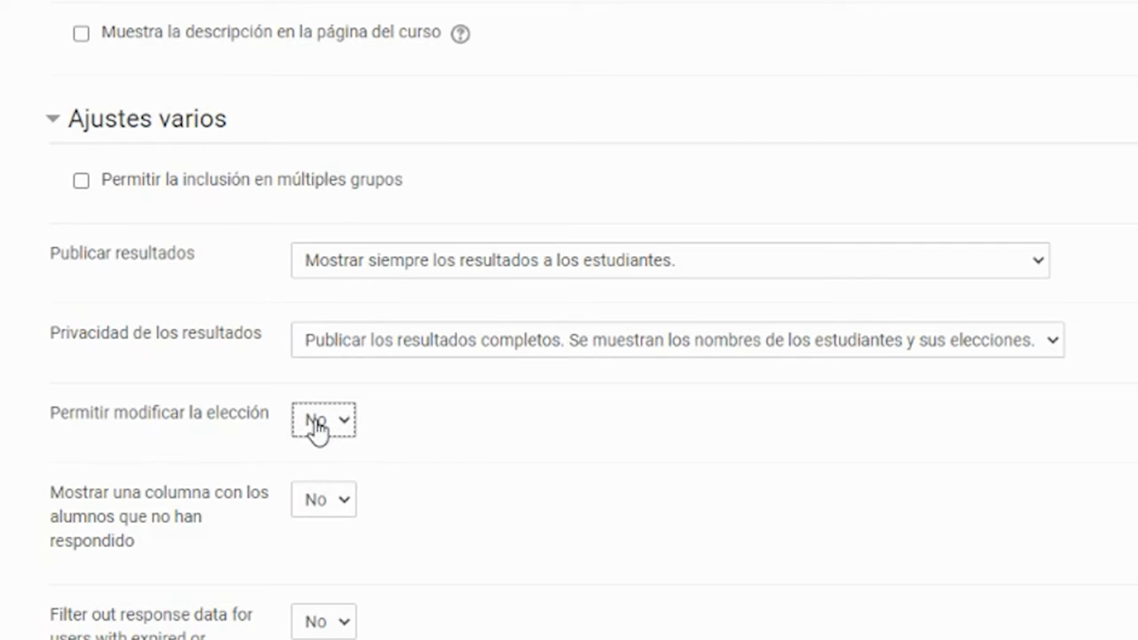
{"action": "scroll", "coordinate": [4, 440], "scroll_direction": "down", "scroll_amount": 3}
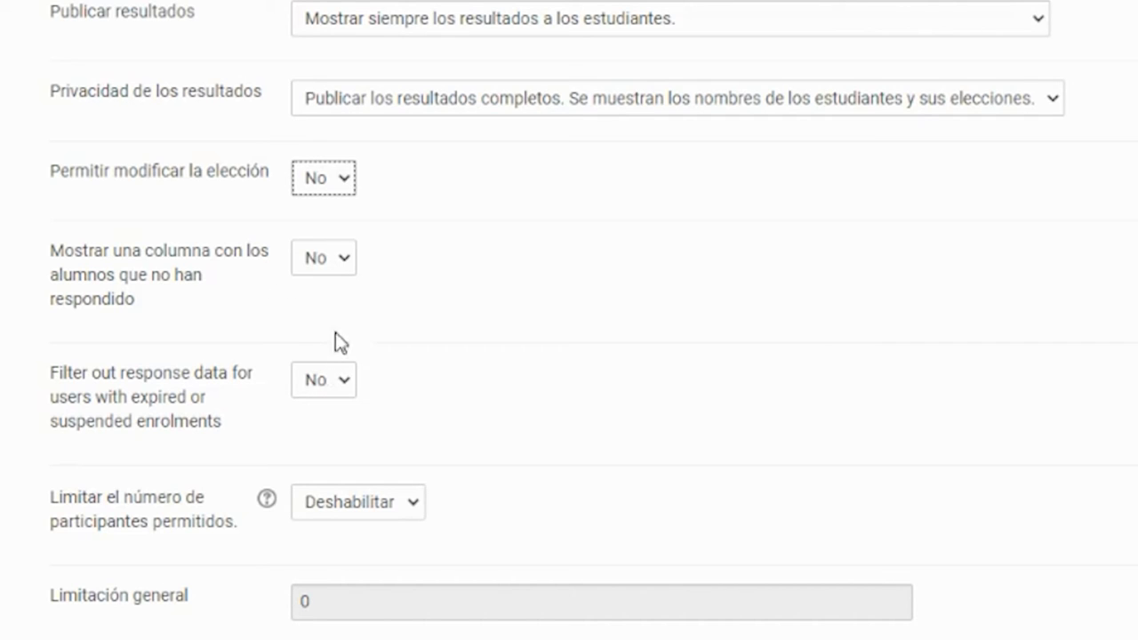
{"action": "left_click", "coordinate": [340, 260]}
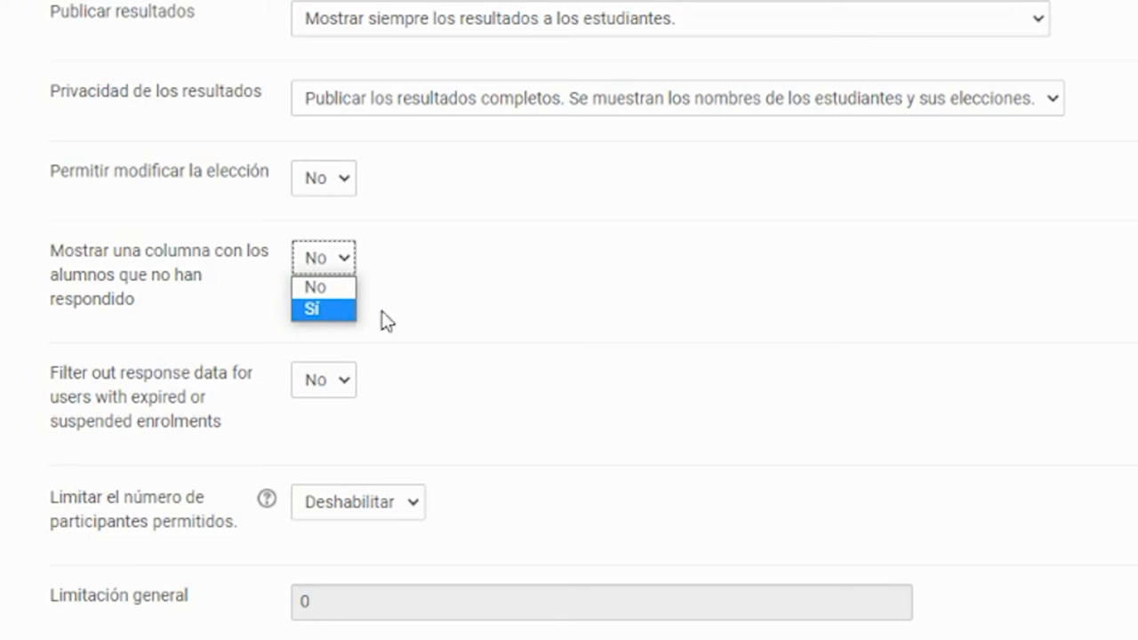
{"action": "left_click", "coordinate": [440, 371]}
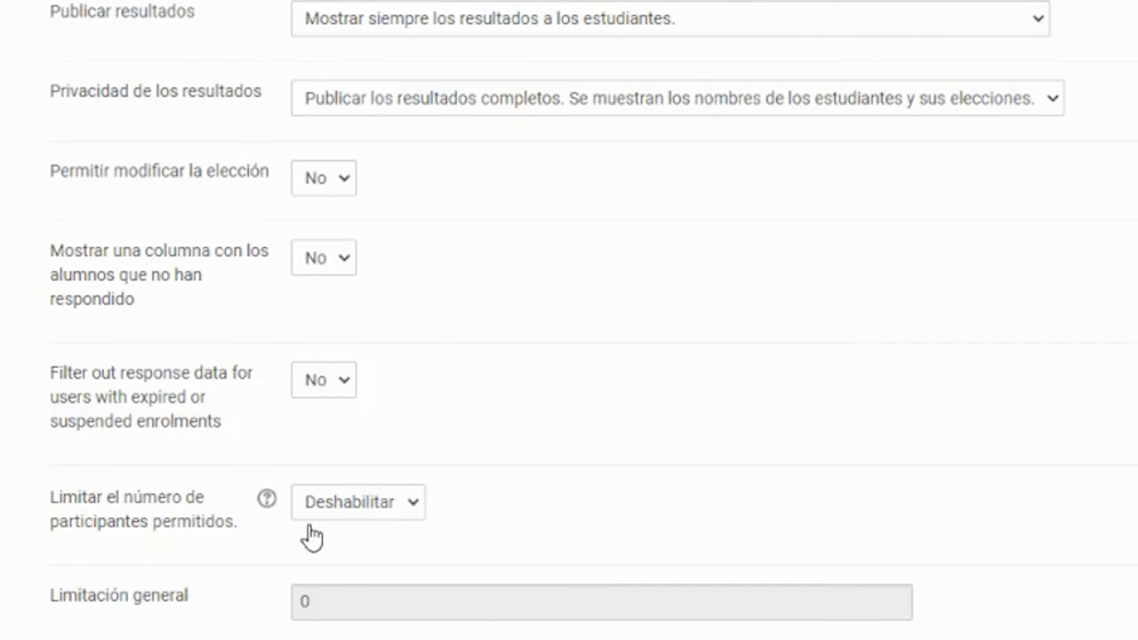
Enable the limit on the number of allowed participants and set the general limit to 3
{"action": "scroll", "coordinate": [151, 556], "scroll_direction": "down", "scroll_amount": 2}
{"action": "scroll", "coordinate": [149, 533], "scroll_direction": "down", "scroll_amount": 1}
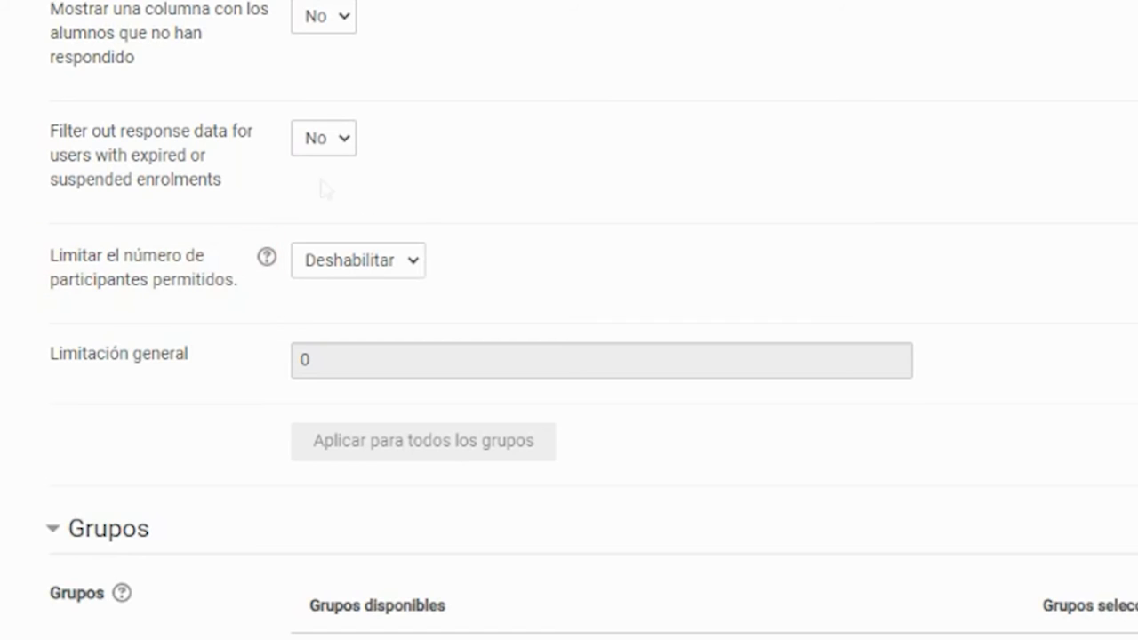
{"action": "left_click", "coordinate": [354, 271]}
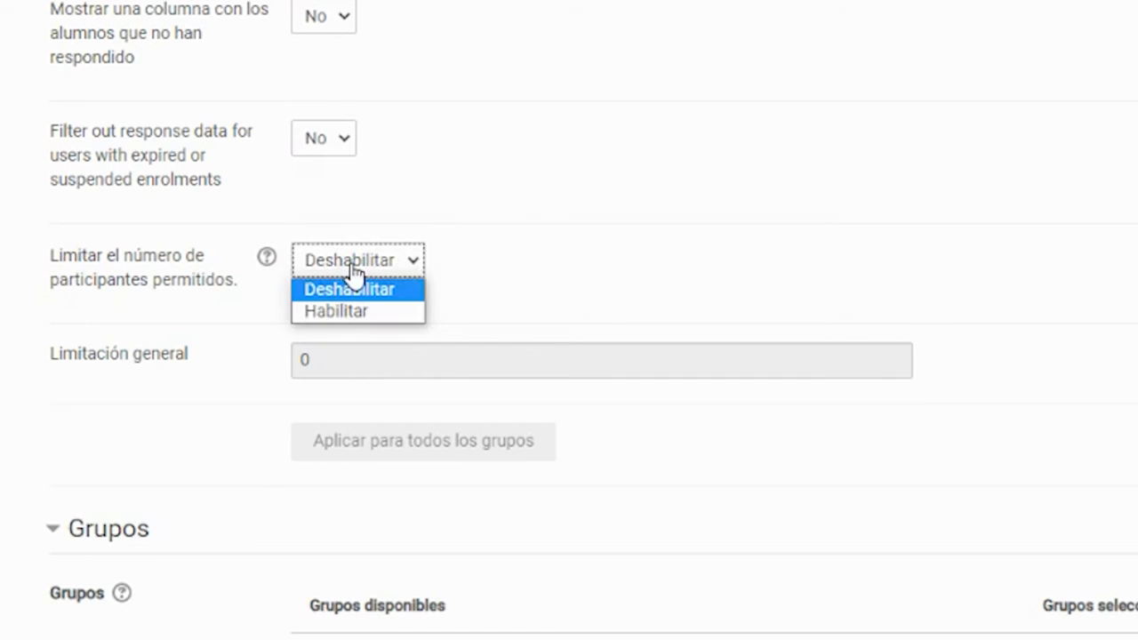
{"action": "left_click", "coordinate": [356, 311]}
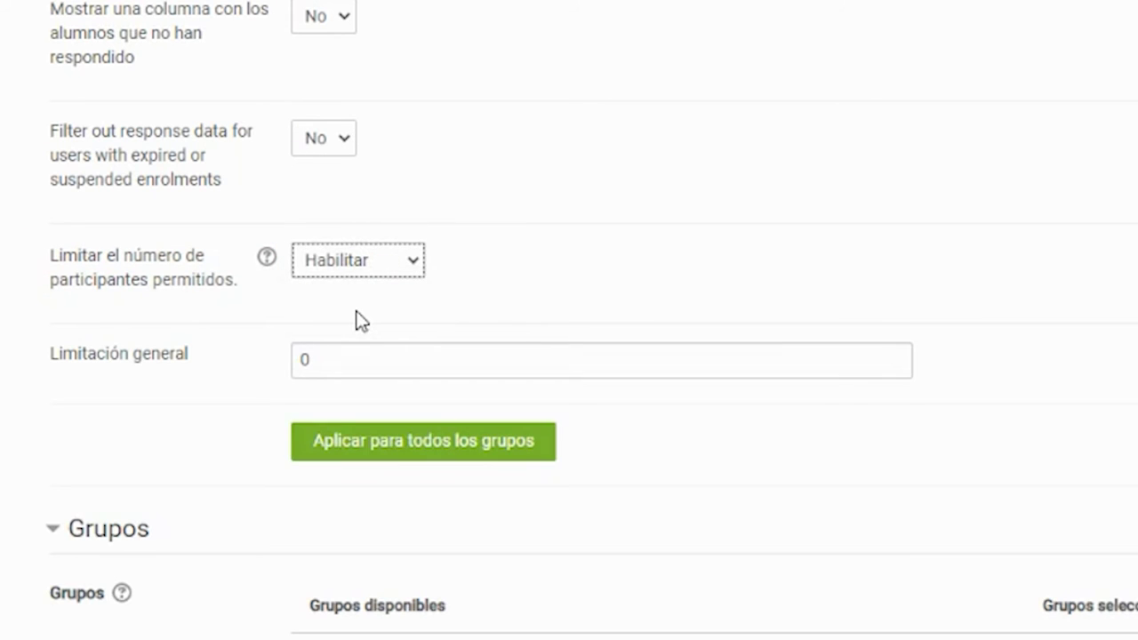
{"action": "left_click", "coordinate": [350, 358]}
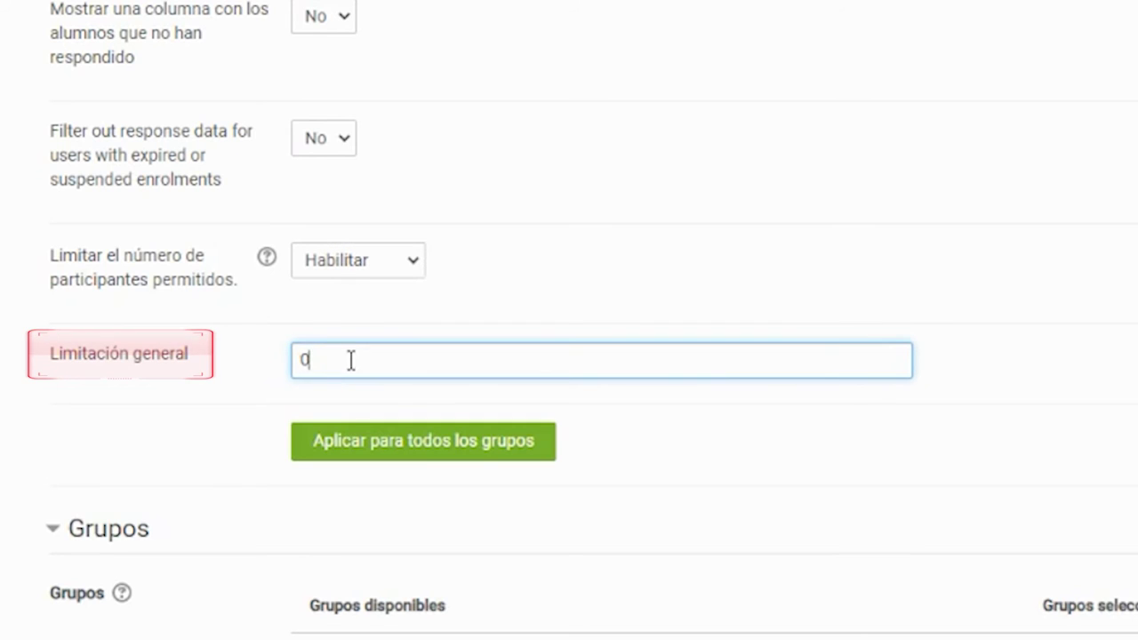
{"action": "key", "text": "BackSpace"}
{"action": "type", "text": "3"}
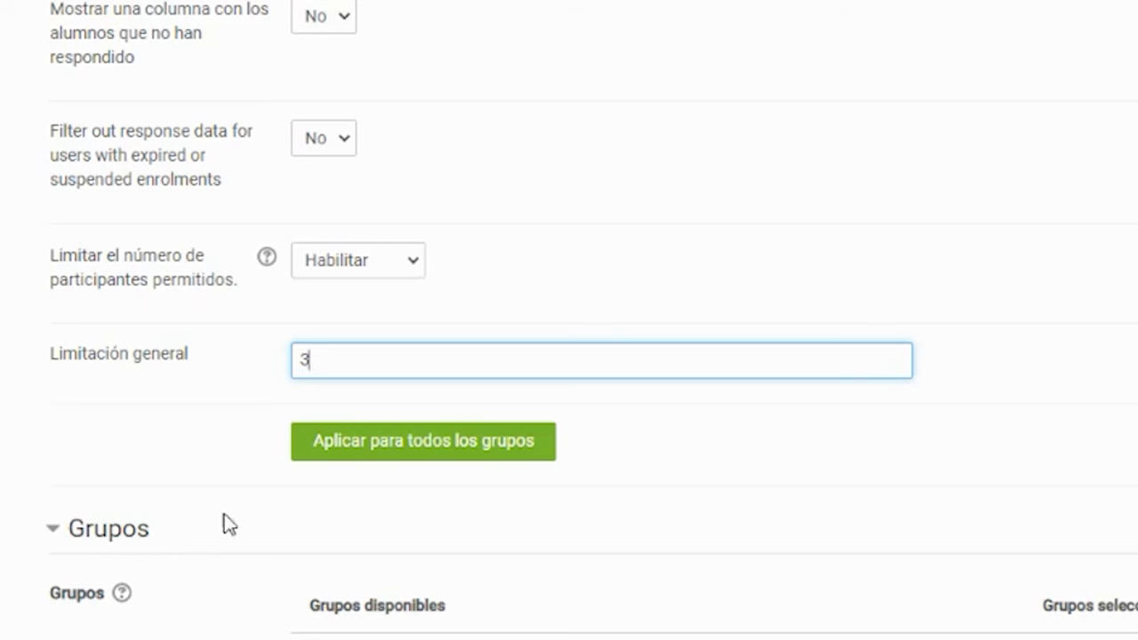
Add Grupo 1, Grupo 2 and Grupo 3 to the selected groups and apply the general limit to all of them
{"action": "scroll", "coordinate": [216, 508], "scroll_direction": "down", "scroll_amount": 3}
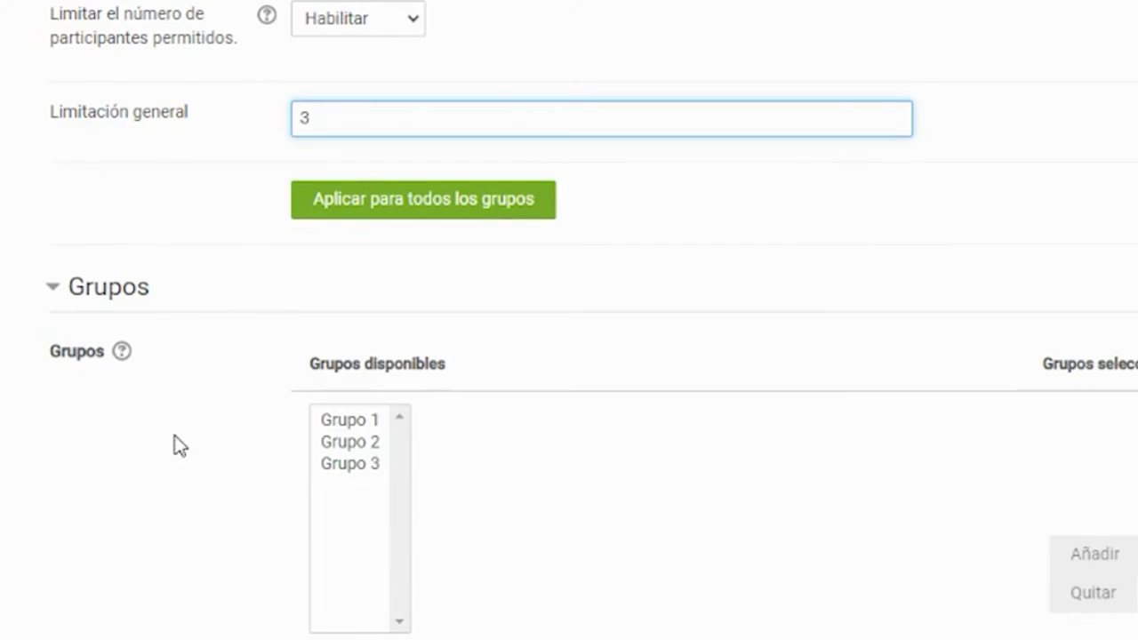
{"action": "scroll", "coordinate": [282, 453], "scroll_direction": "down", "scroll_amount": 2}
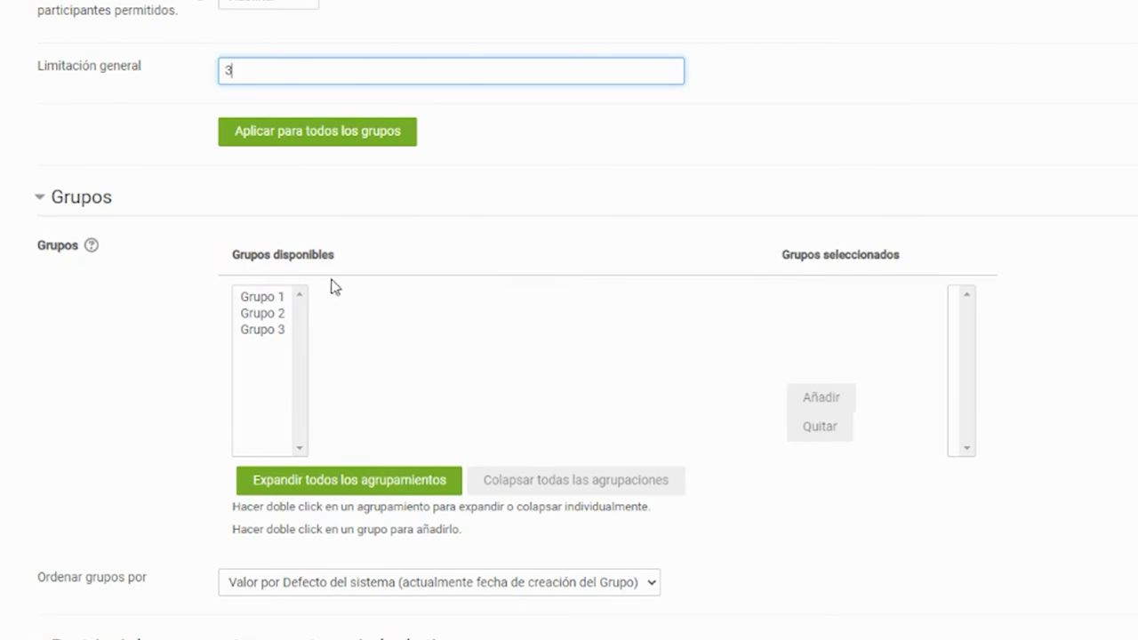
{"action": "left_click", "coordinate": [276, 301]}
{"action": "left_click", "coordinate": [836, 400]}
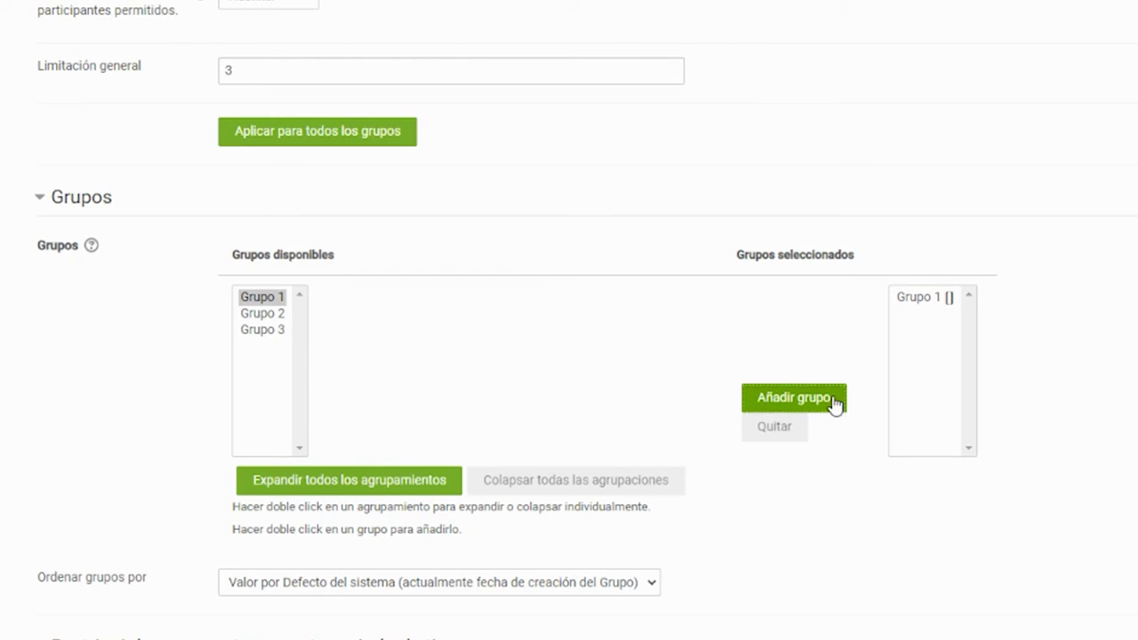
{"action": "left_click", "coordinate": [252, 316]}
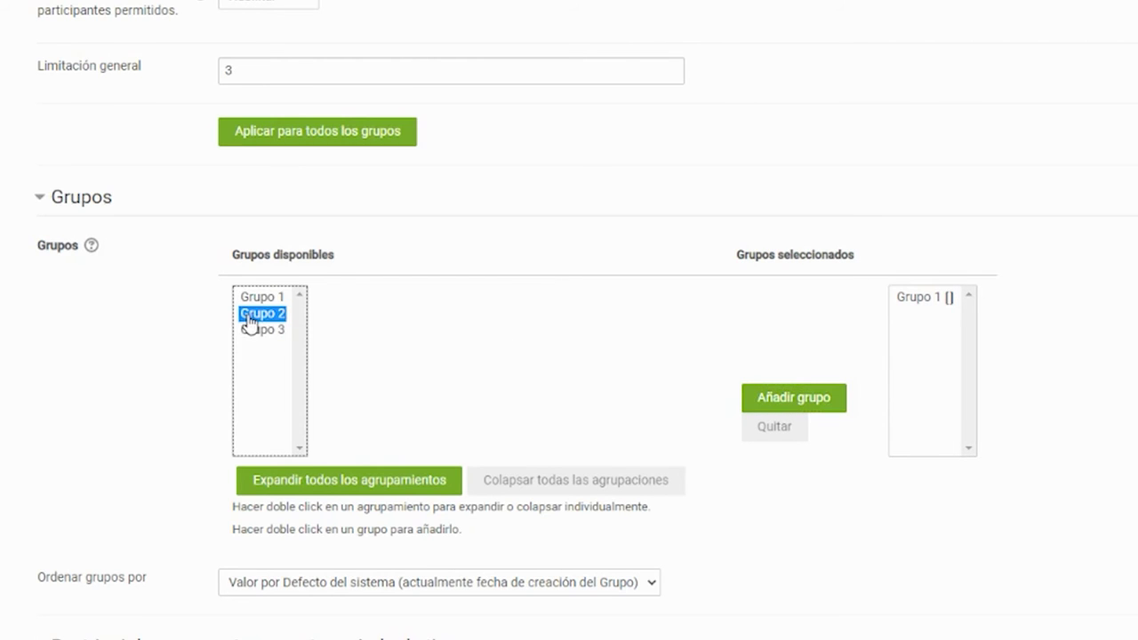
{"action": "left_click", "coordinate": [798, 402]}
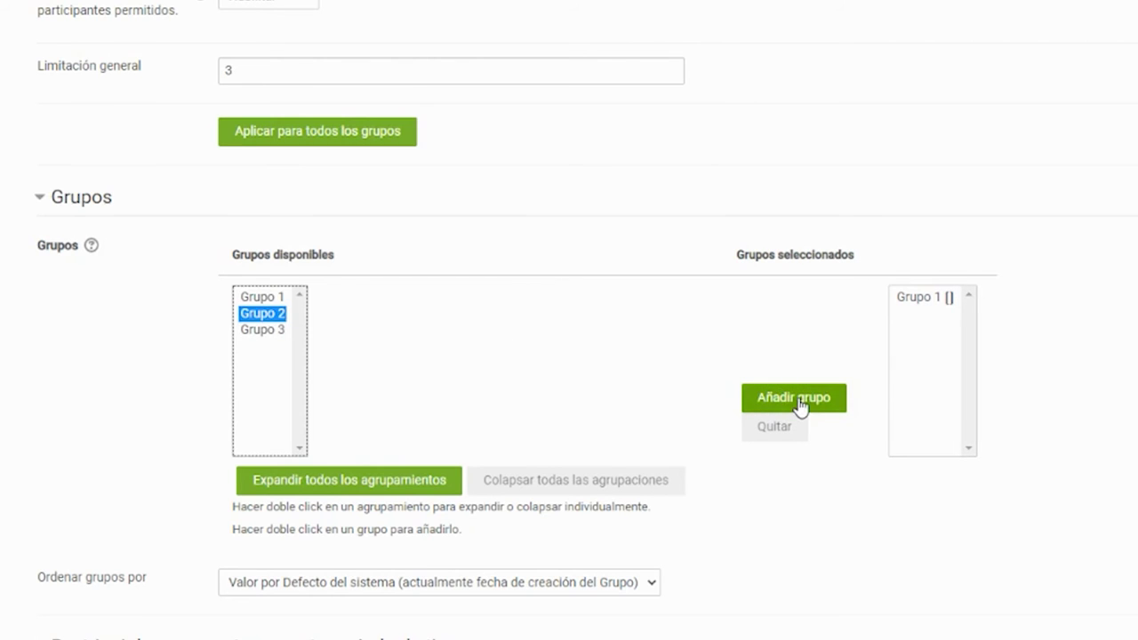
{"action": "left_click", "coordinate": [262, 330]}
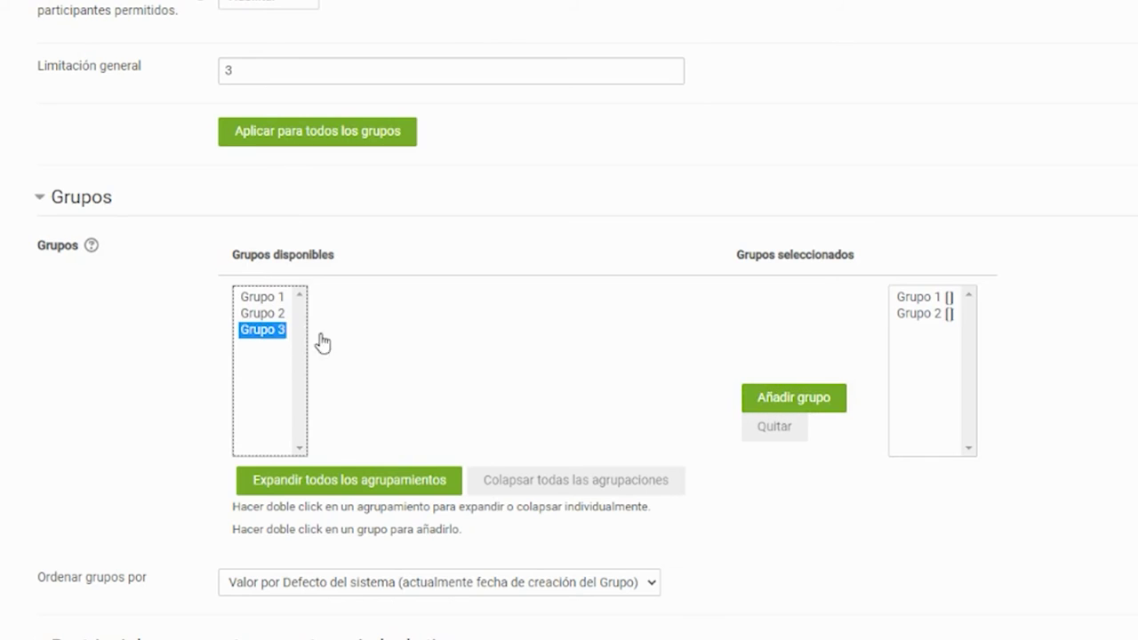
{"action": "left_click", "coordinate": [792, 407]}
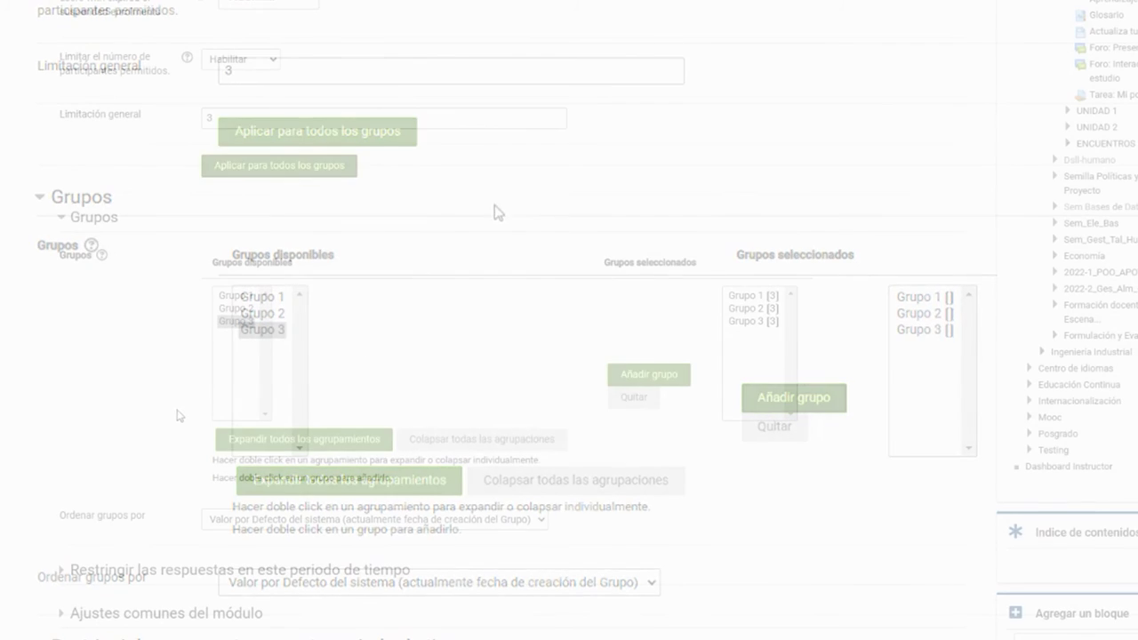
Try out restricting responses to a time period, and turn the restriction off again
{"action": "scroll", "coordinate": [169, 414], "scroll_direction": "down", "scroll_amount": 3}
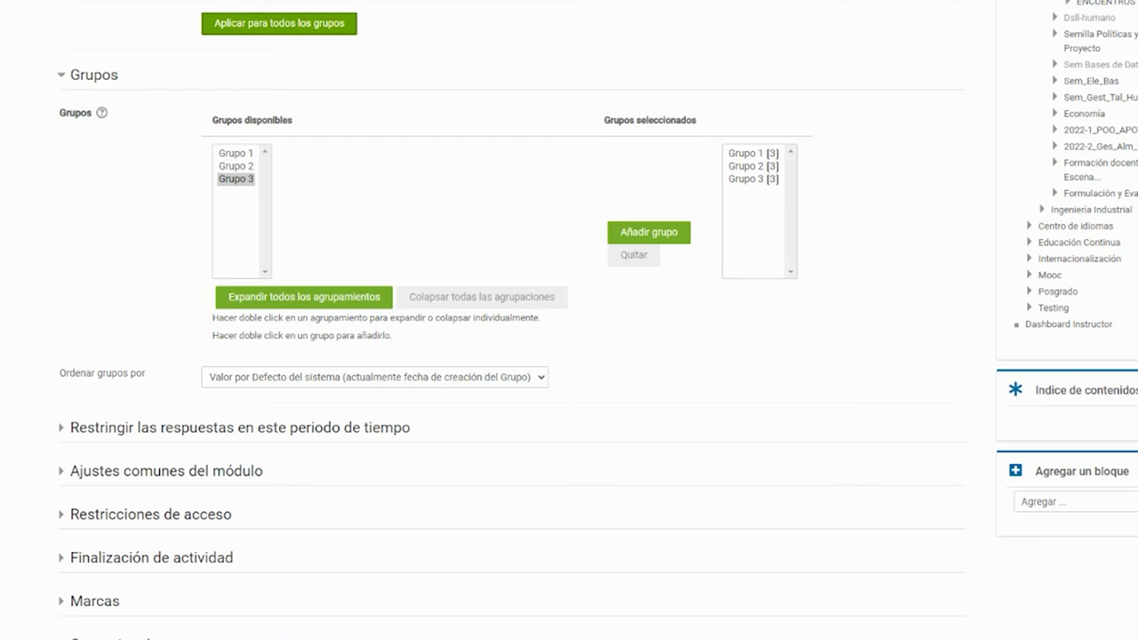
{"action": "left_click", "coordinate": [62, 430]}
{"action": "scroll", "coordinate": [96, 433], "scroll_direction": "down", "scroll_amount": 3}
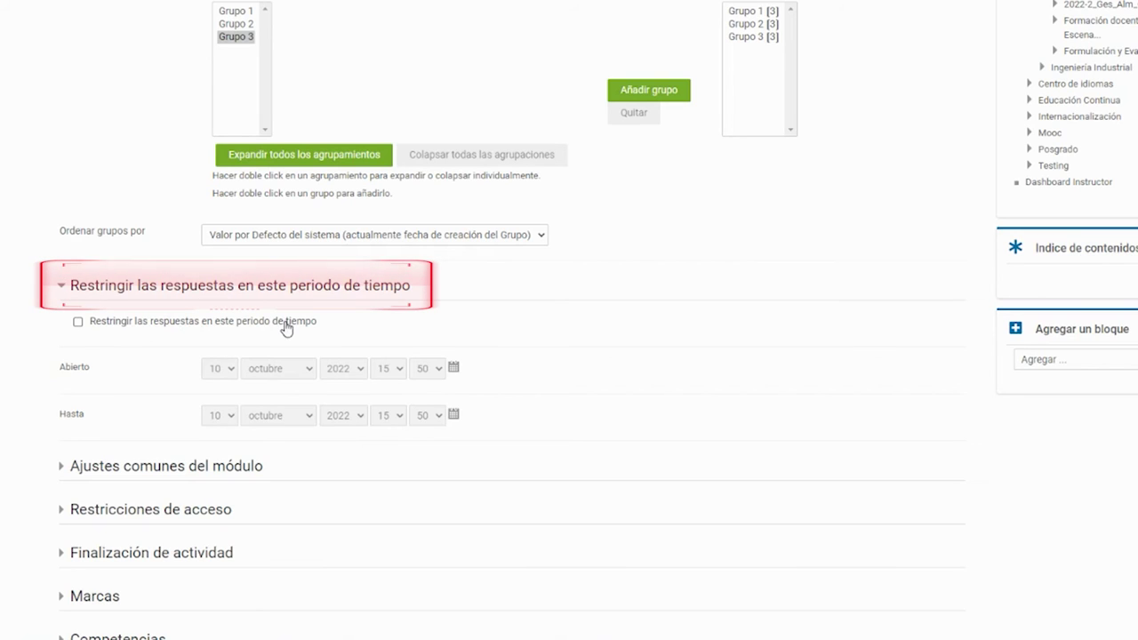
{"action": "left_click", "coordinate": [100, 323]}
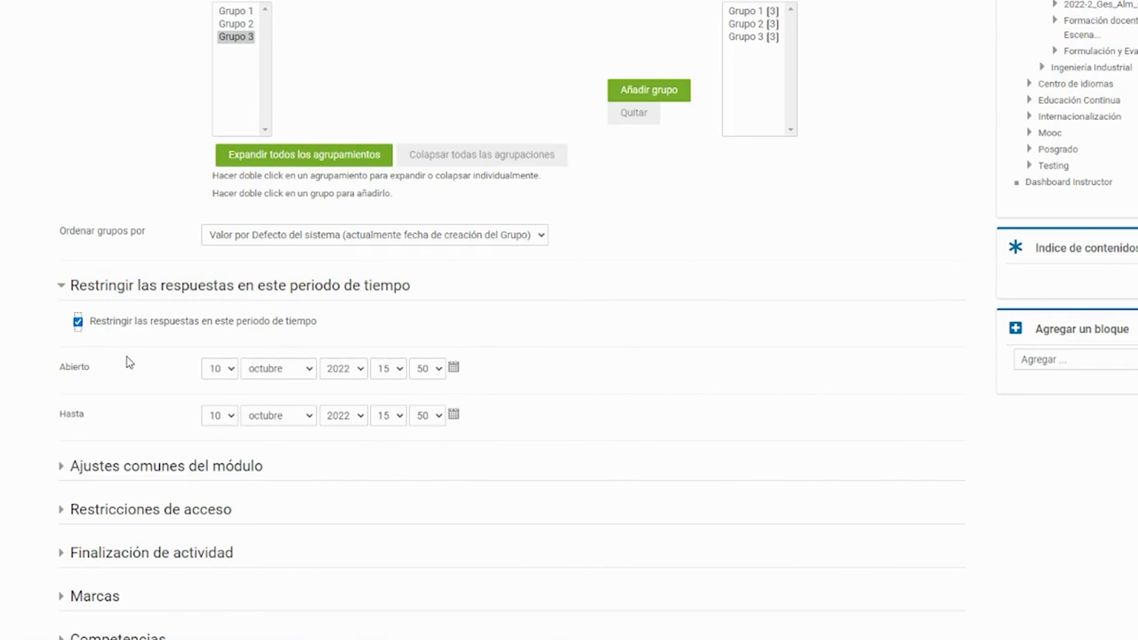
{"action": "left_click", "coordinate": [77, 322]}
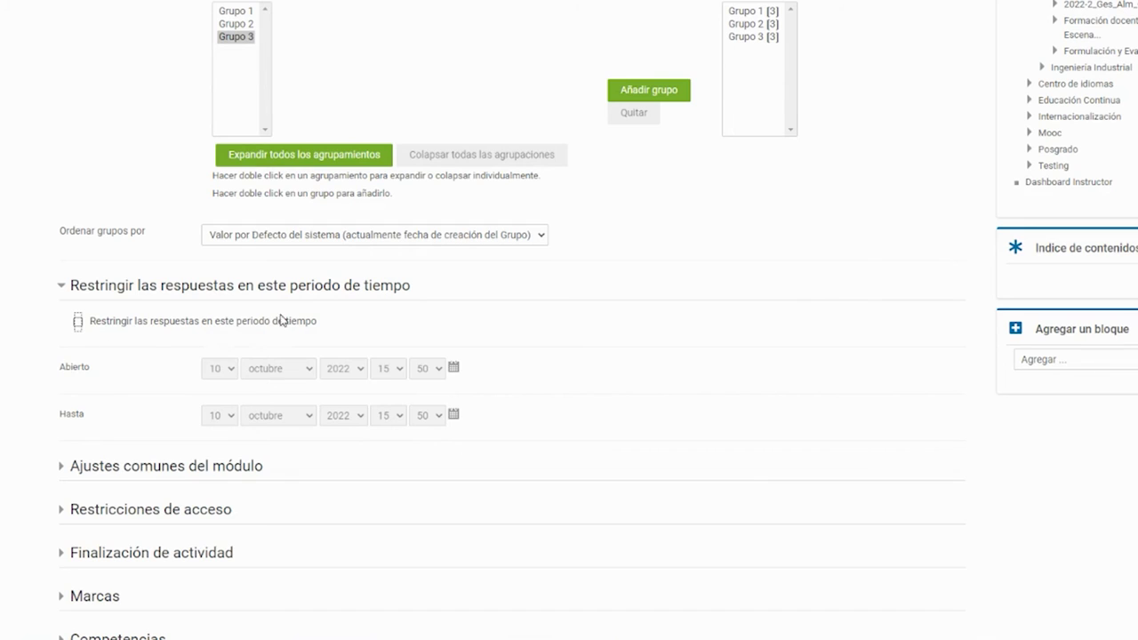
Save the group choice activity and return to the INICIO section of the course
{"action": "scroll", "coordinate": [413, 354], "scroll_direction": "down", "scroll_amount": 4}
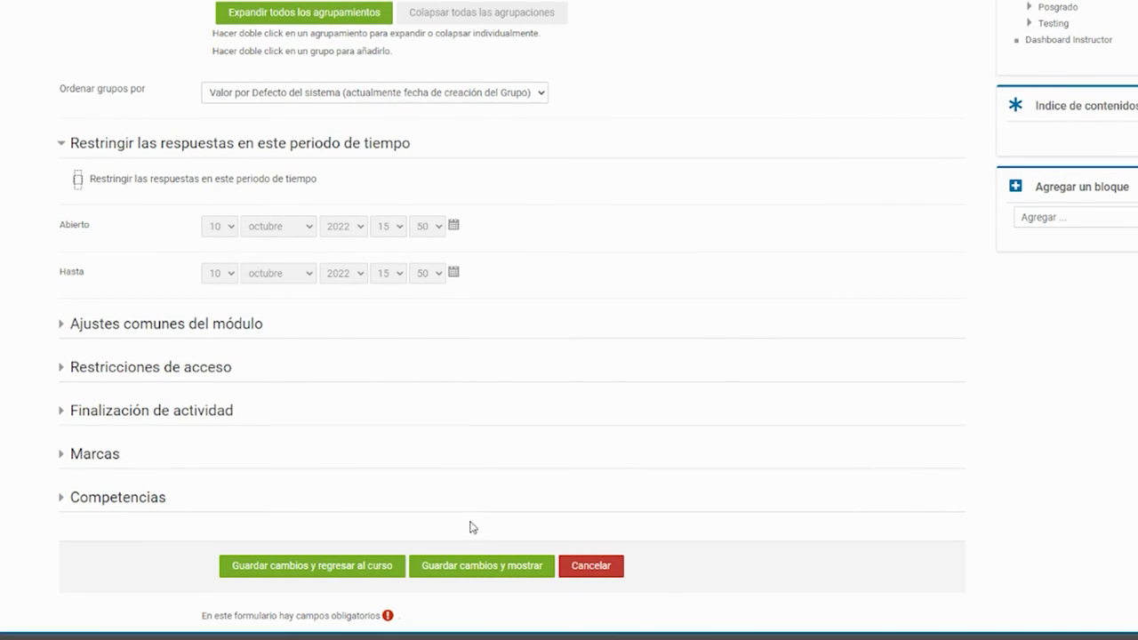
{"action": "left_click", "coordinate": [483, 574]}
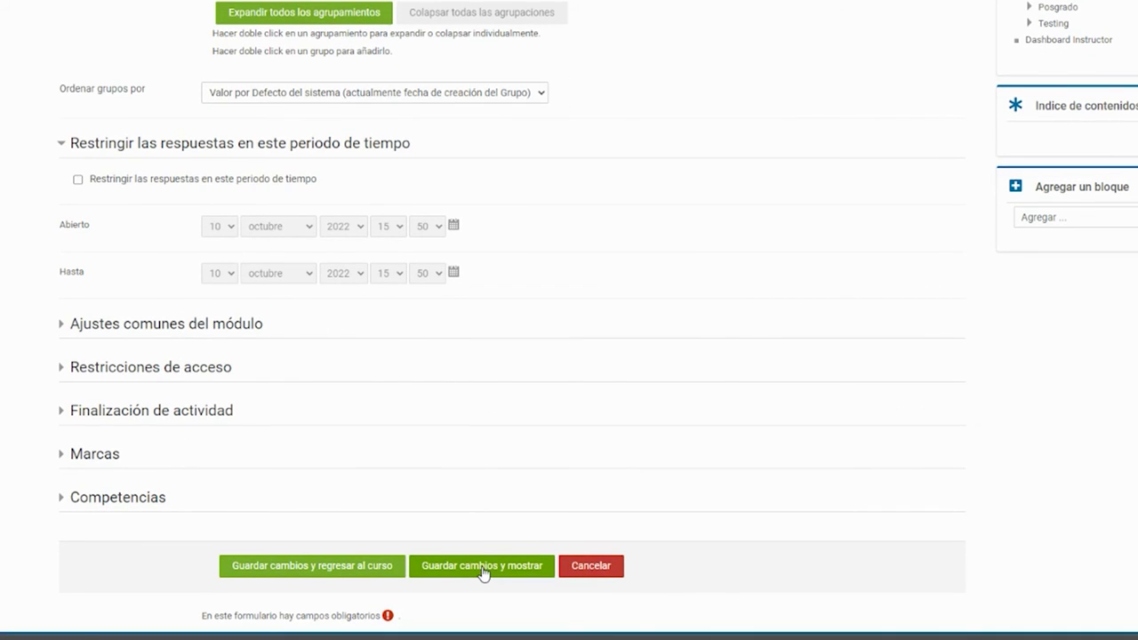
{"action": "left_click", "coordinate": [330, 571]}
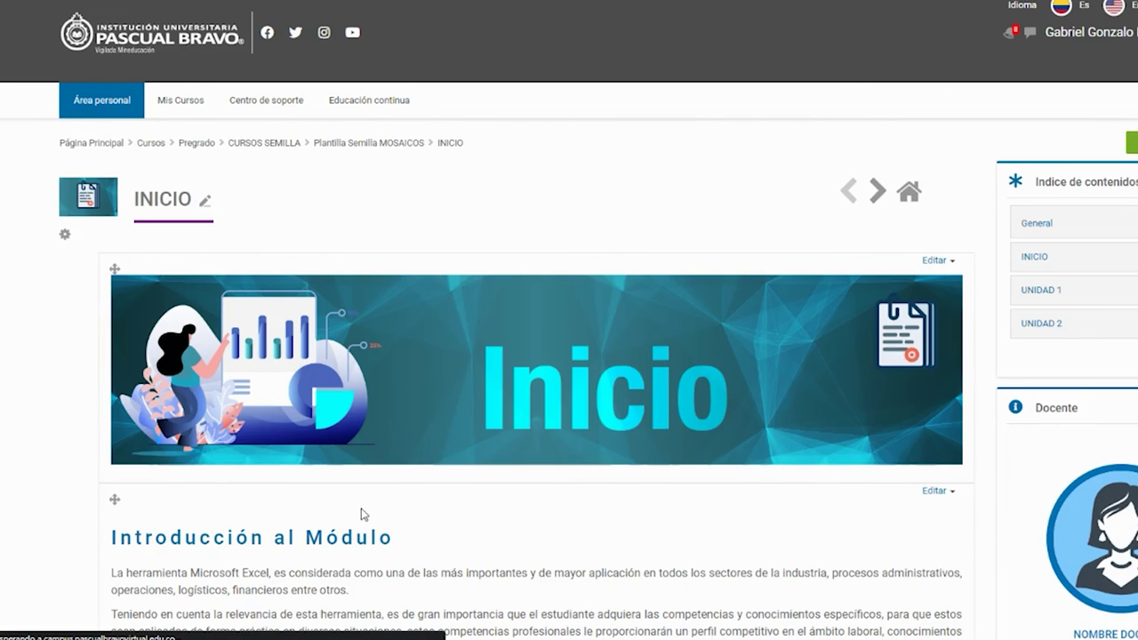
{"action": "scroll", "coordinate": [718, 321], "scroll_direction": "down", "scroll_amount": 5}
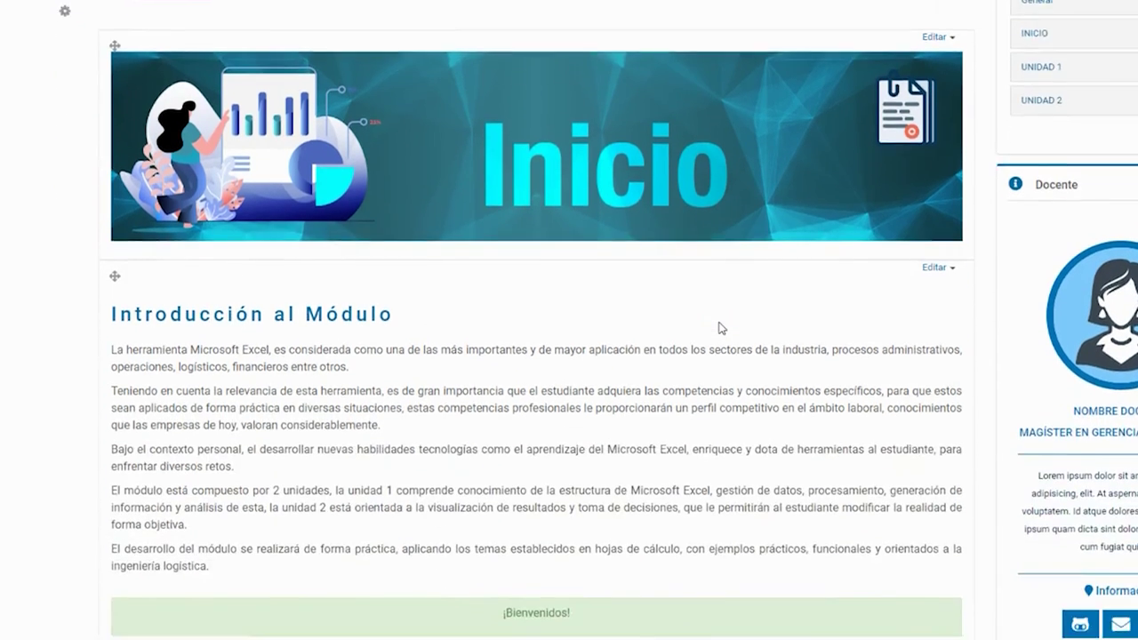
Open the "Conformando mi grupo de estudio" activity from the INICIO section and review its instructions and the list of groups with their capacity
{"action": "scroll", "coordinate": [716, 333], "scroll_direction": "down", "scroll_amount": 15}
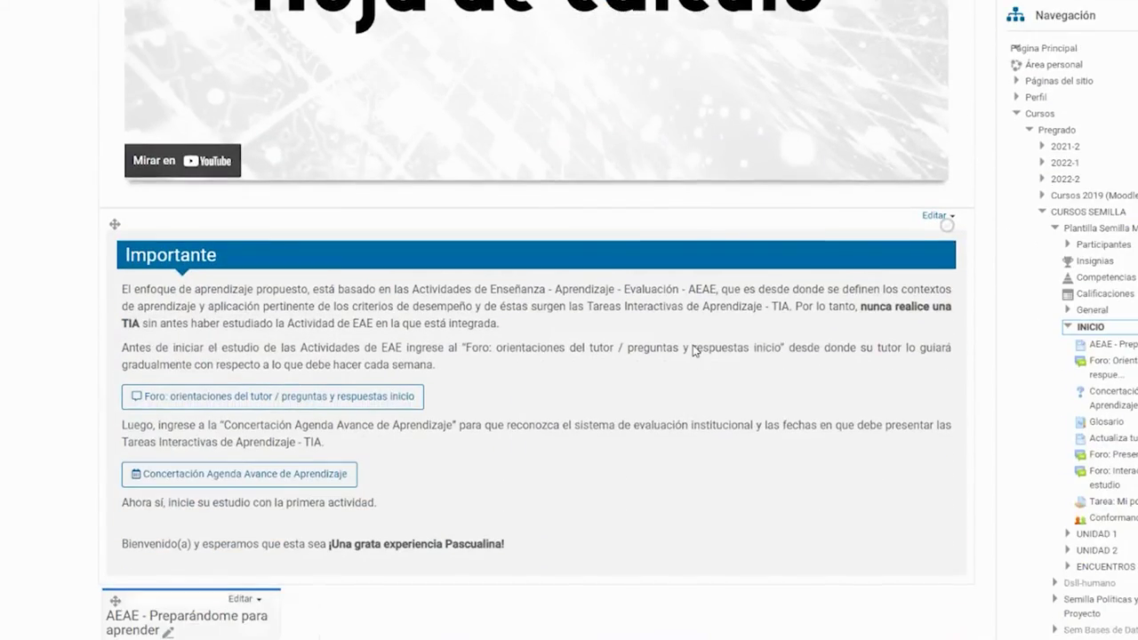
{"action": "scroll", "coordinate": [694, 356], "scroll_direction": "down", "scroll_amount": 7}
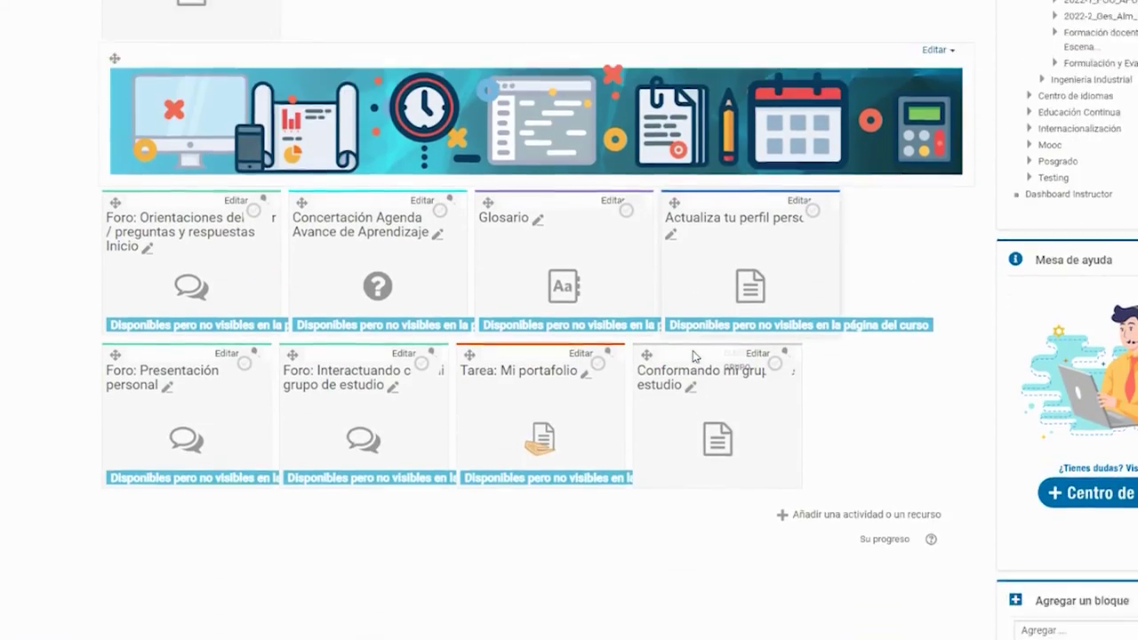
{"action": "scroll", "coordinate": [693, 356], "scroll_direction": "down", "scroll_amount": 1}
{"action": "scroll", "coordinate": [691, 358], "scroll_direction": "up", "scroll_amount": 2}
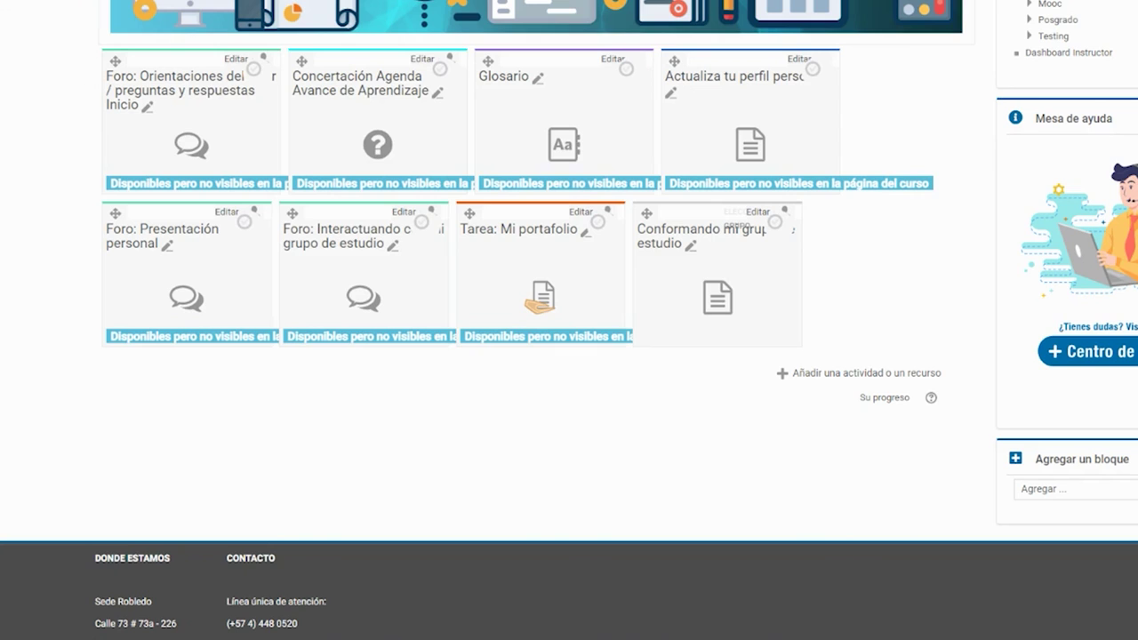
{"action": "left_click", "coordinate": [673, 236]}
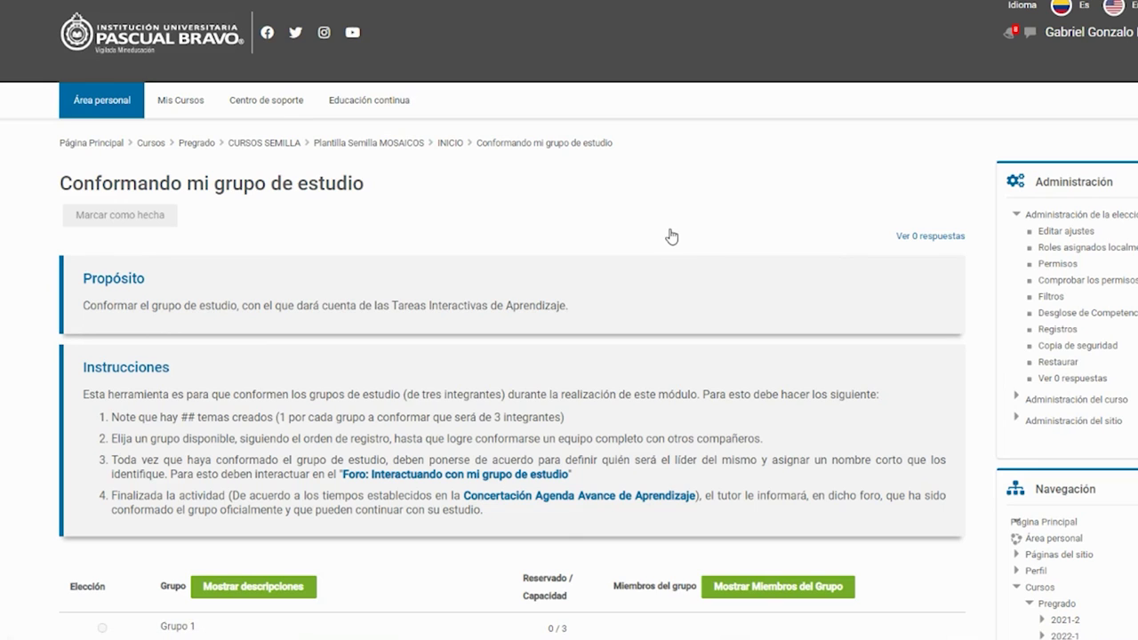
{"action": "scroll", "coordinate": [383, 329], "scroll_direction": "down", "scroll_amount": 3}
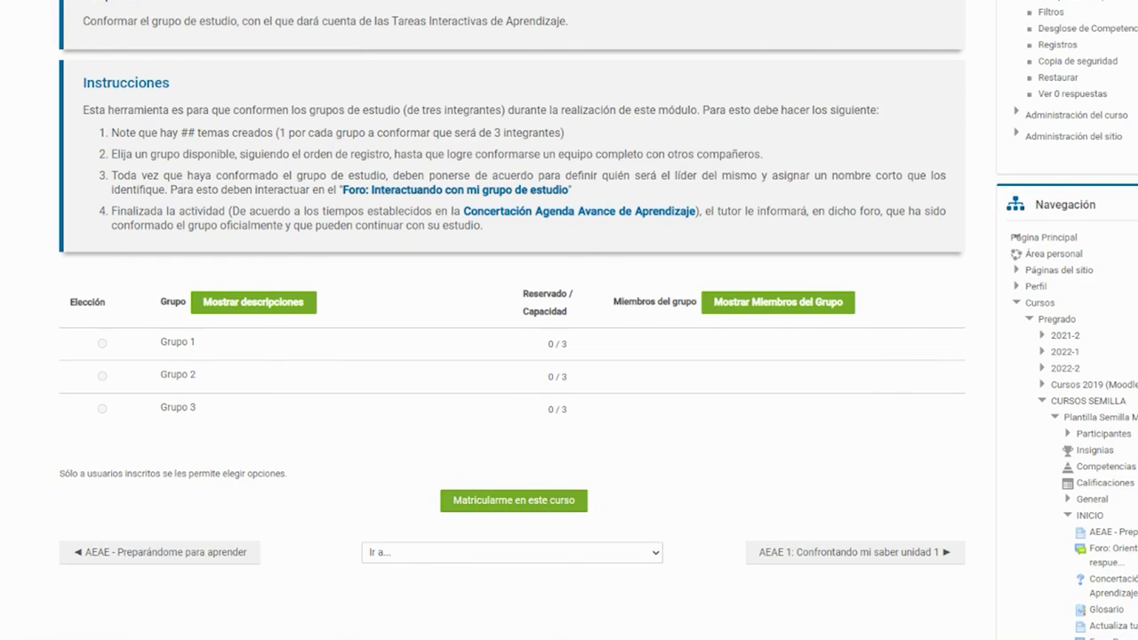
{"action": "scroll", "coordinate": [608, 406], "scroll_direction": "up", "scroll_amount": 3}
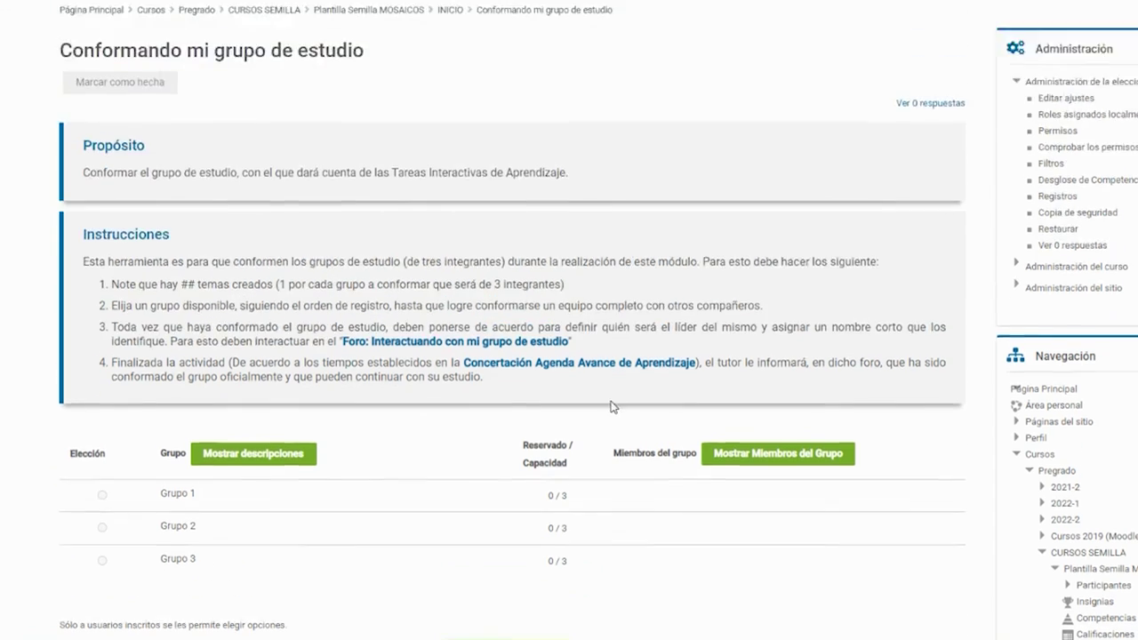